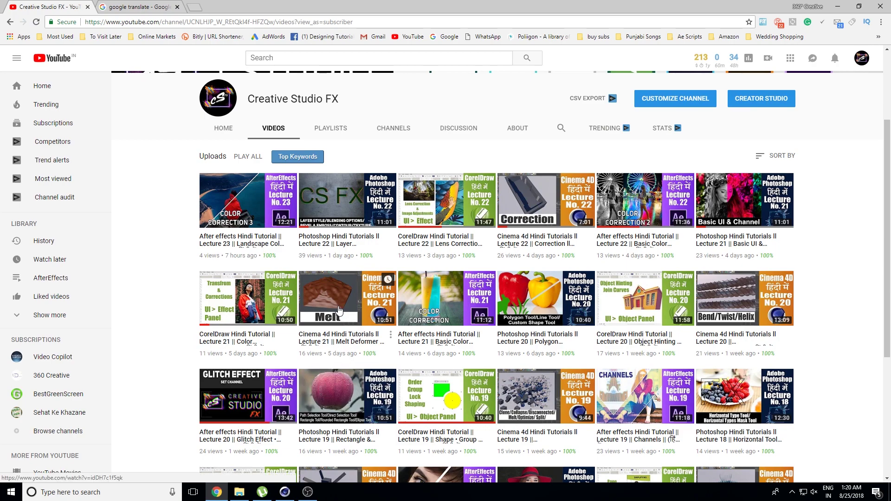
# Browse the YouTube channel's uploaded videos, then minimize Chrome to show the desktop
pyautogui.scroll(3, 350, 313)
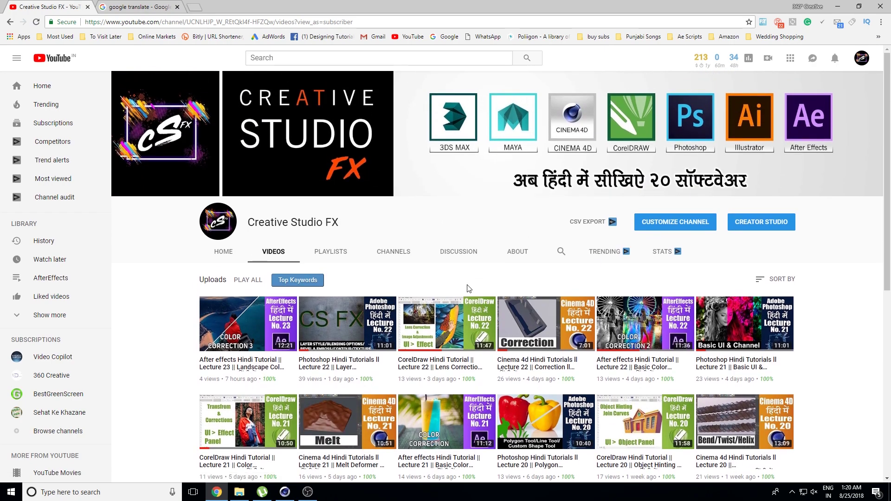
pyautogui.scroll(-3, 473, 328)
pyautogui.scroll(-4, 473, 331)
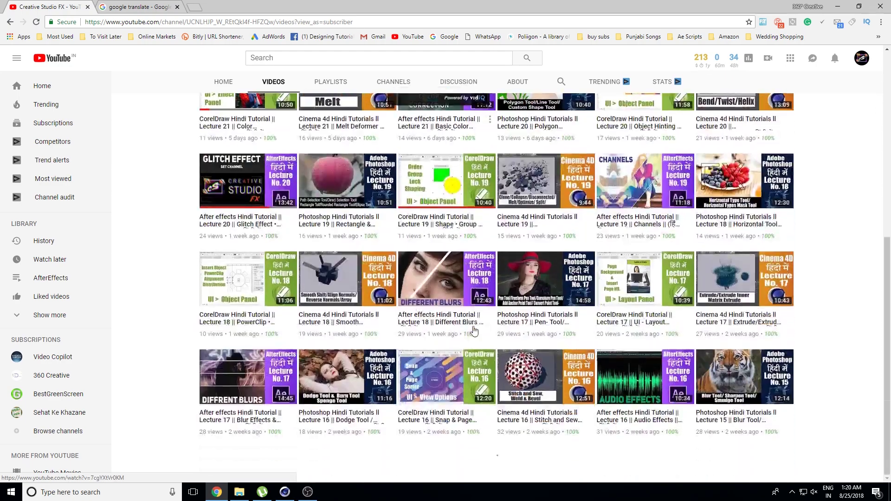
pyautogui.moveTo(888, 279); pyautogui.dragTo(887, 93)
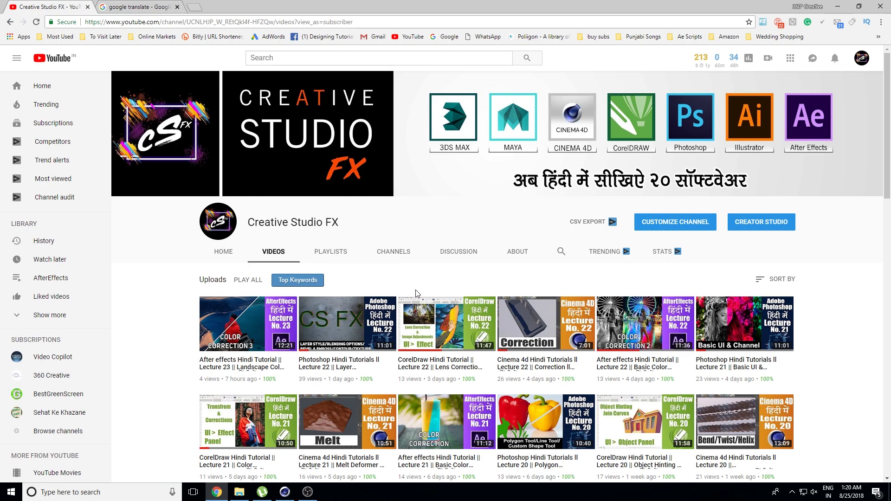
pyautogui.scroll(-4, 416, 293)
pyautogui.scroll(-3, 416, 294)
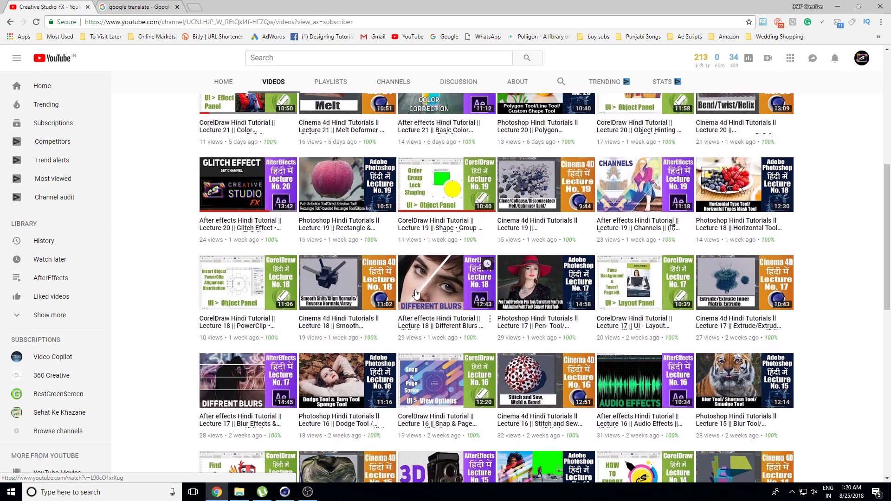
pyautogui.scroll(1, 420, 311)
pyautogui.scroll(2, 420, 314)
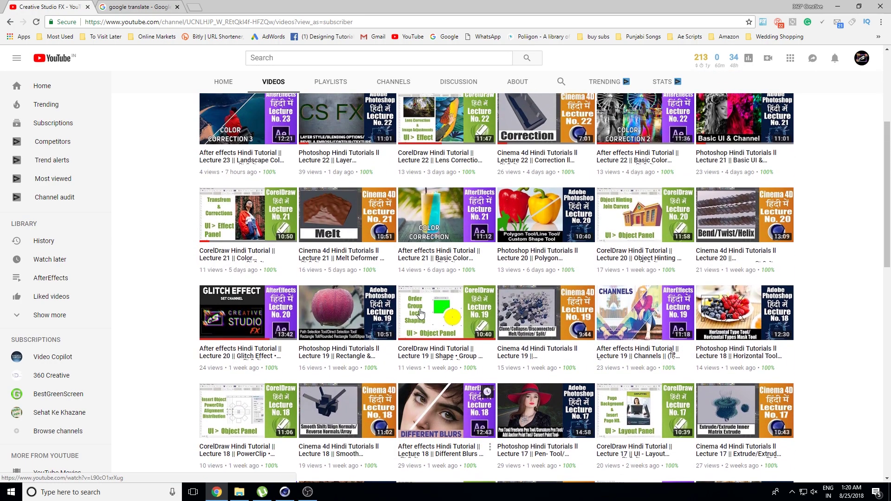
pyautogui.scroll(1, 420, 312)
pyautogui.scroll(4, 418, 302)
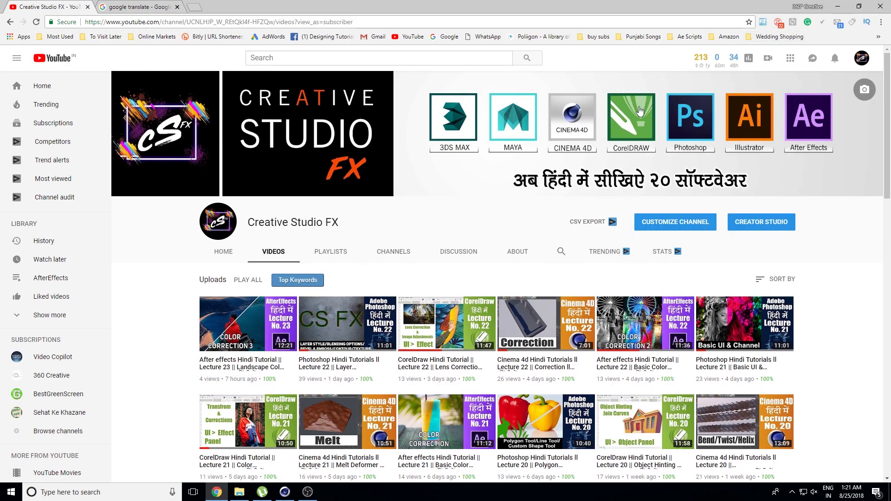
pyautogui.click(837, 7)
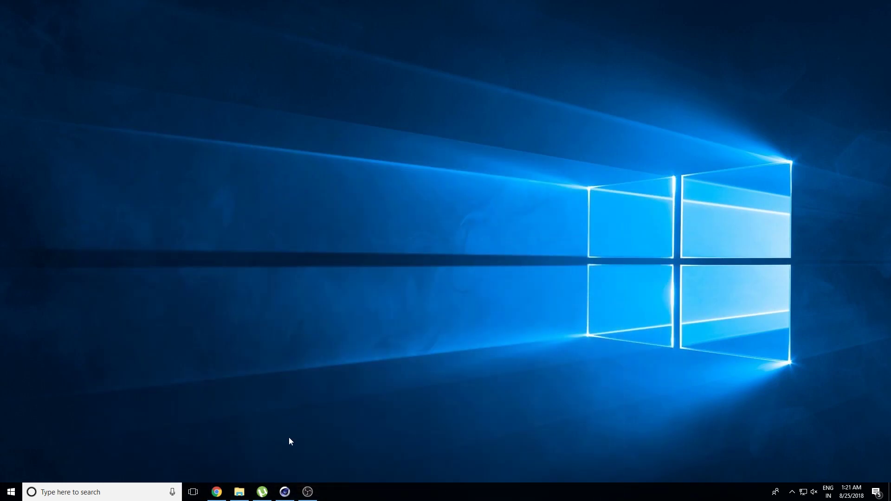
# Restore Cinema 4D and look through the deformer list without adding a deformer
pyautogui.click(285, 491)
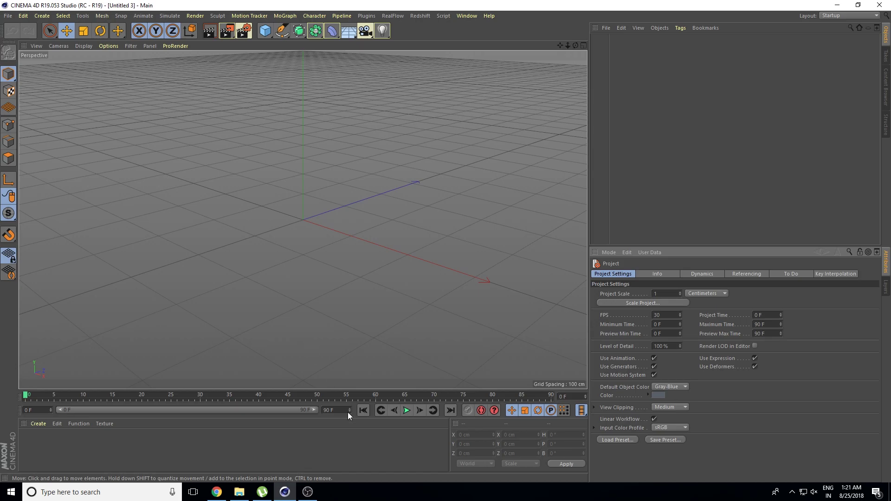
pyautogui.click(337, 35)
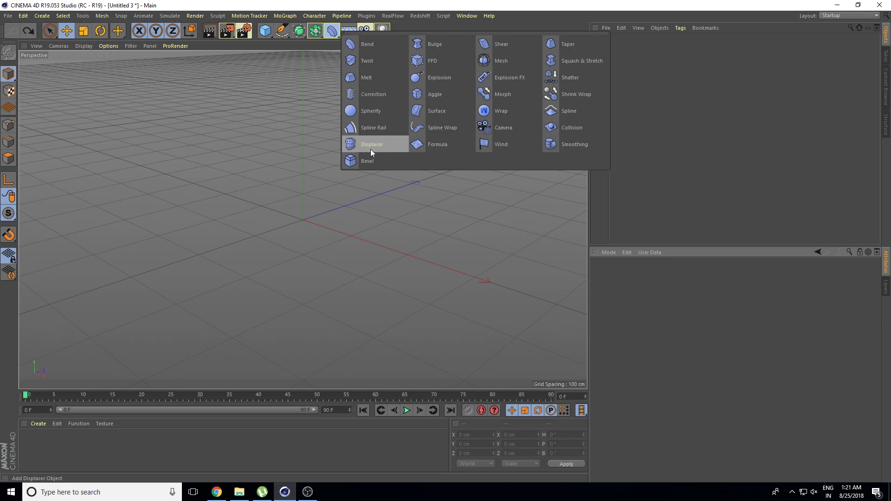
pyautogui.click(281, 151)
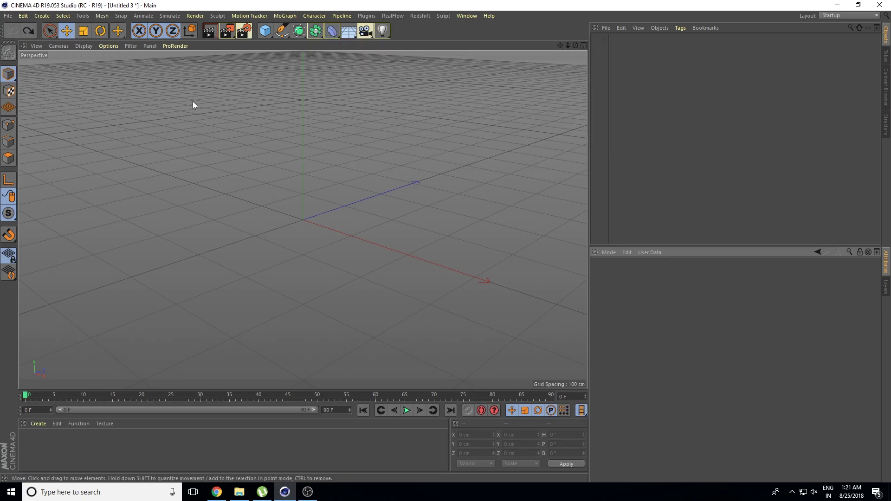
# Draw a three-point zigzag spline in the Top view of the four-view layout
pyautogui.click(282, 35)
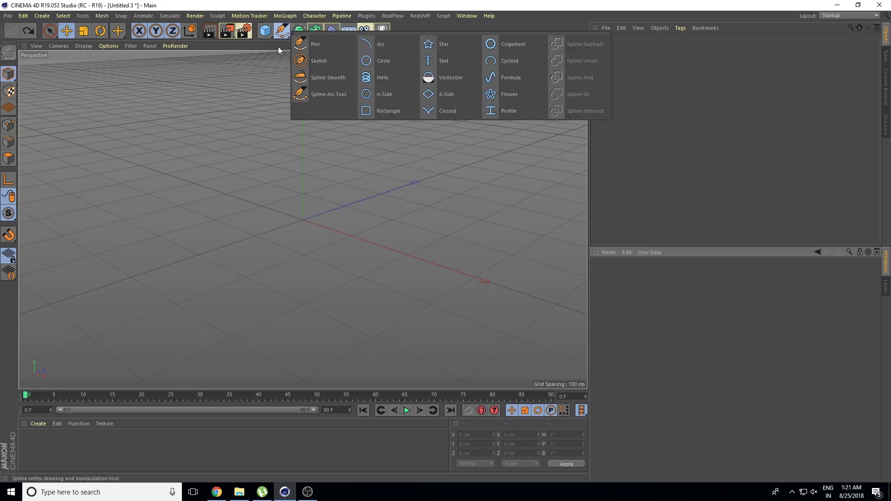
pyautogui.click(580, 46)
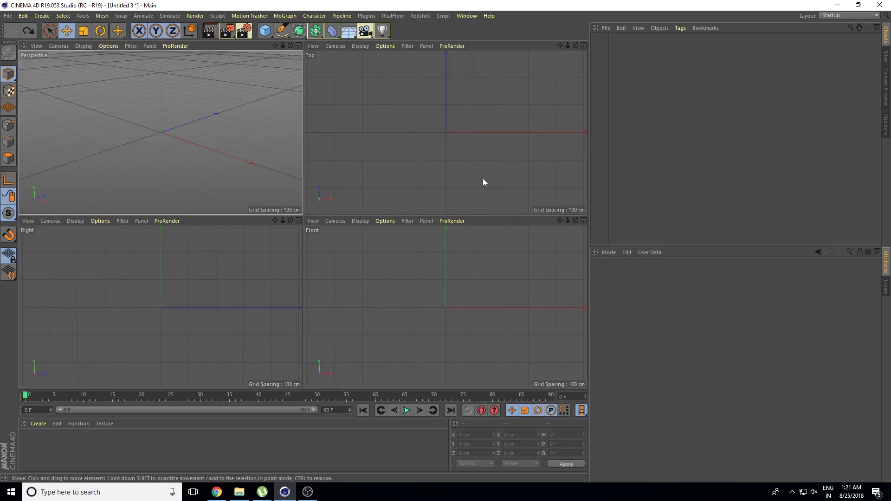
pyautogui.click(278, 32)
pyautogui.click(381, 99)
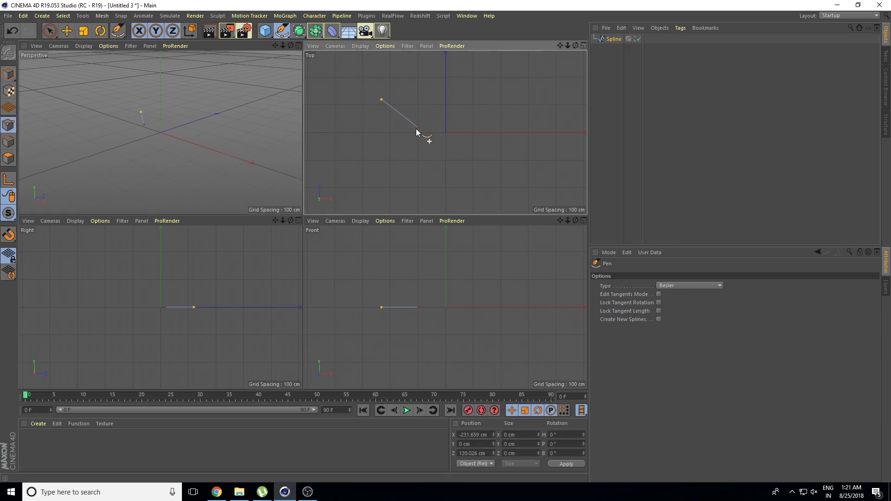
pyautogui.click(399, 142)
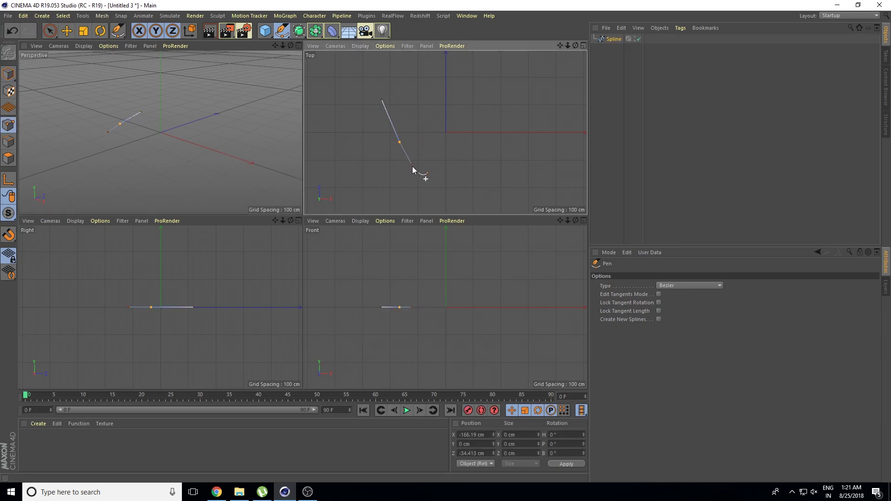
pyautogui.click(427, 190)
# Maximize the Perspective view, orbit around the spline, and check the deformers without adding one
pyautogui.click(298, 45)
pyautogui.click(67, 31)
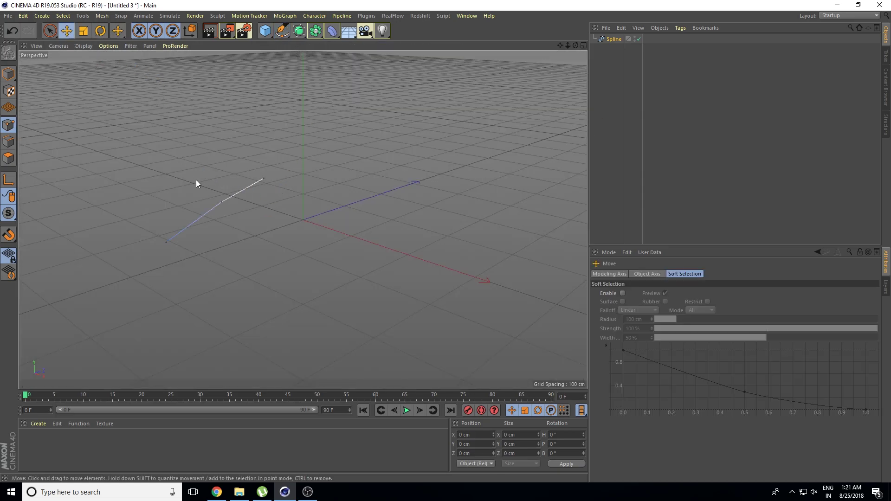
pyautogui.moveTo(282, 263)
pyautogui.keyDown('alt'); pyautogui.mouseDown()
pyautogui.moveTo(384, 277)
pyautogui.moveTo(327, 310)
pyautogui.moveTo(366, 278)
pyautogui.mouseUp(); pyautogui.keyUp('alt')
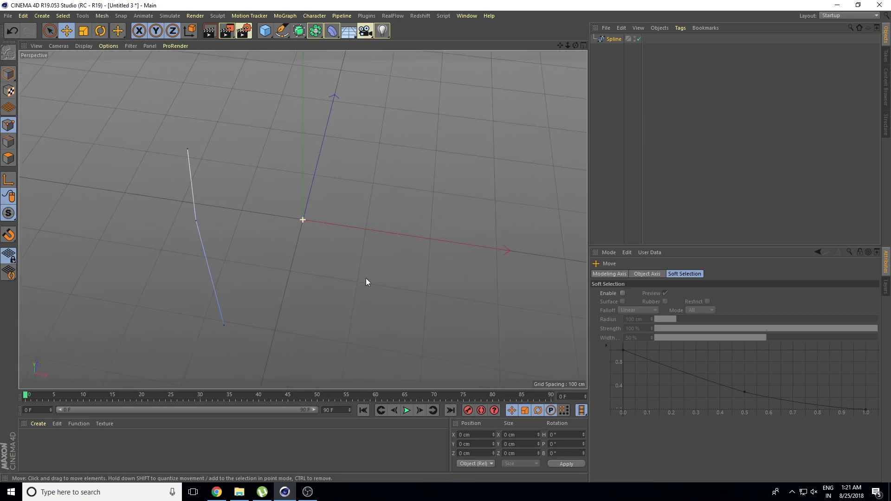
pyautogui.click(336, 35)
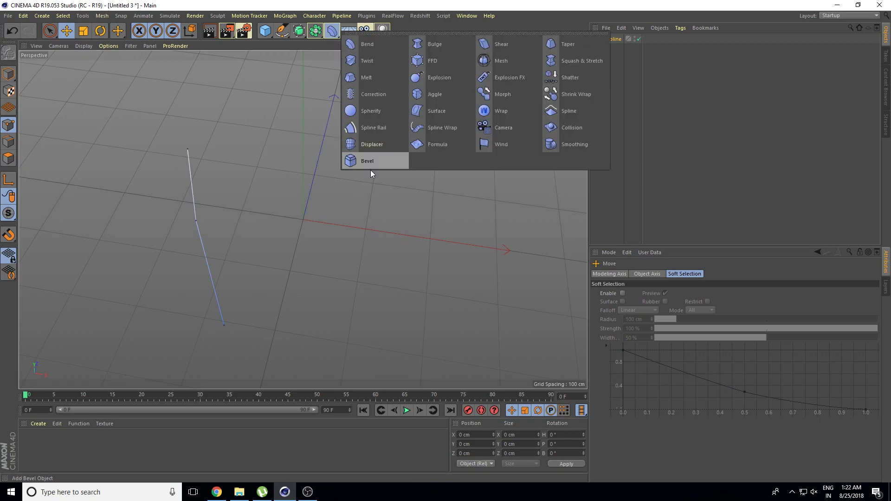
pyautogui.click(253, 160)
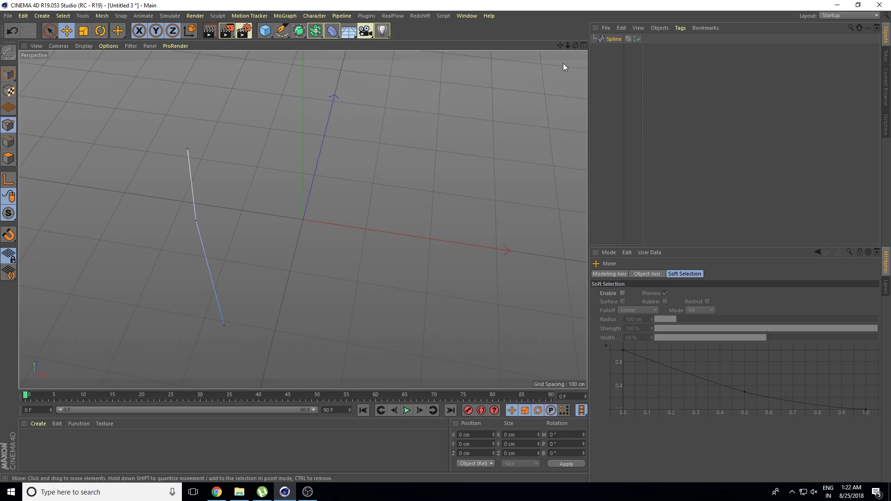
pyautogui.click(584, 46)
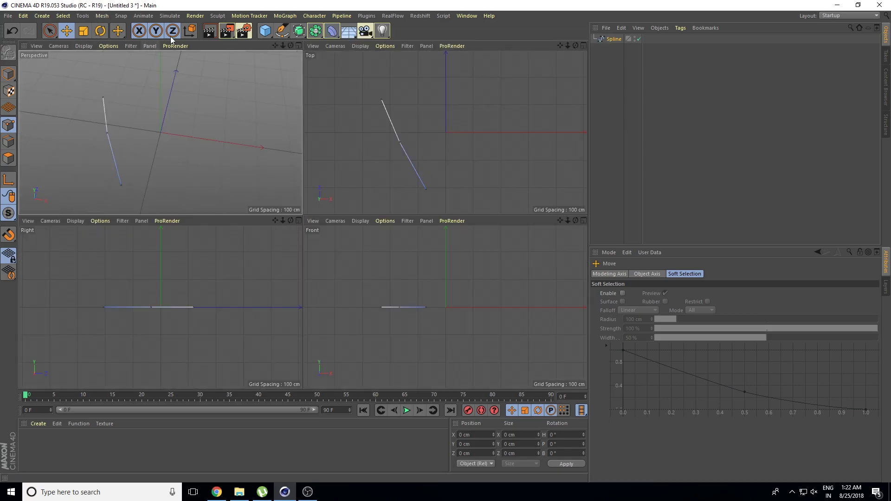
pyautogui.middleClick(194, 207)
# Ctrl-drag the spline into a copy, Spline.1, and move it to about X 228.7 cm, Z 105.5 cm
pyautogui.press('e')
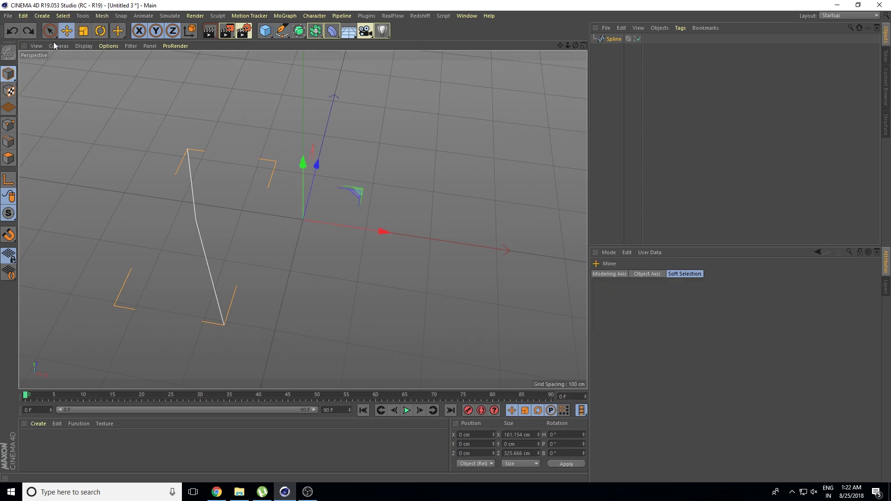
pyautogui.keyDown('ctrl'); pyautogui.moveTo(375, 233); pyautogui.dragTo(497, 196); pyautogui.keyUp('ctrl')
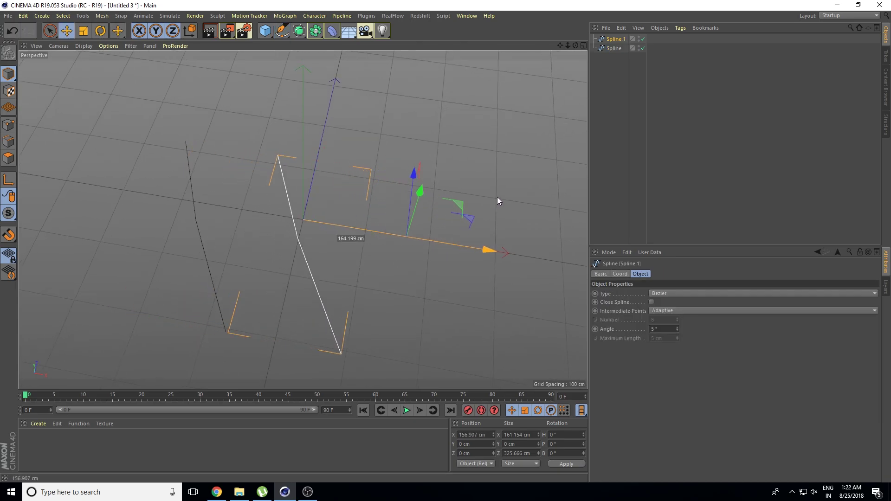
pyautogui.moveTo(418, 173); pyautogui.dragTo(420, 132)
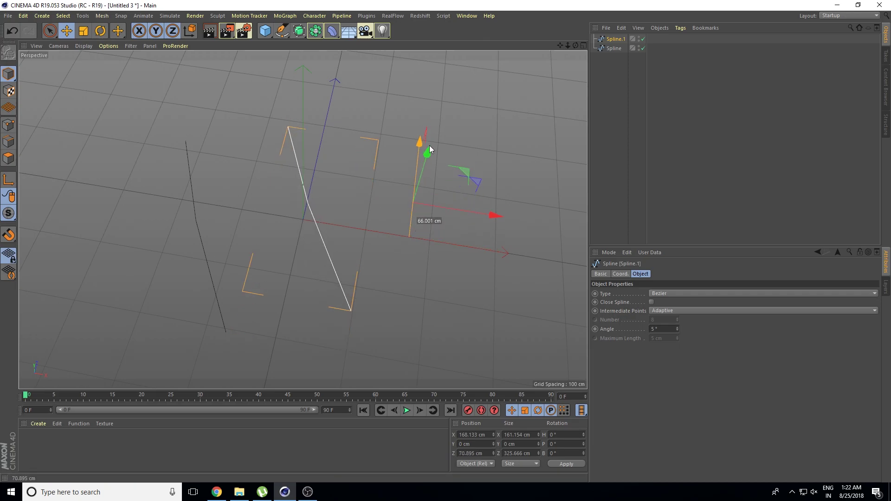
pyautogui.moveTo(491, 215); pyautogui.dragTo(537, 205)
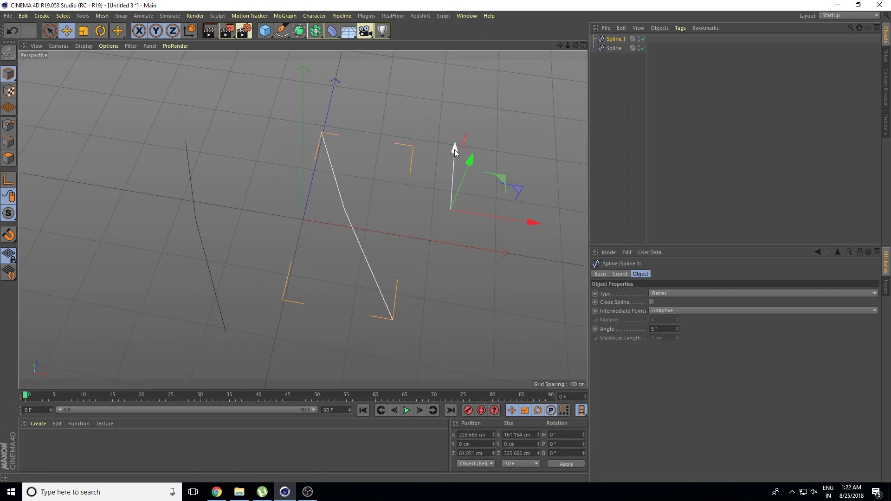
pyautogui.moveTo(455, 149)
pyautogui.mouseDown()
pyautogui.moveTo(450, 133)
pyautogui.moveTo(448, 281)
pyautogui.moveTo(448, 244)
pyautogui.moveTo(453, 269)
pyautogui.mouseUp()
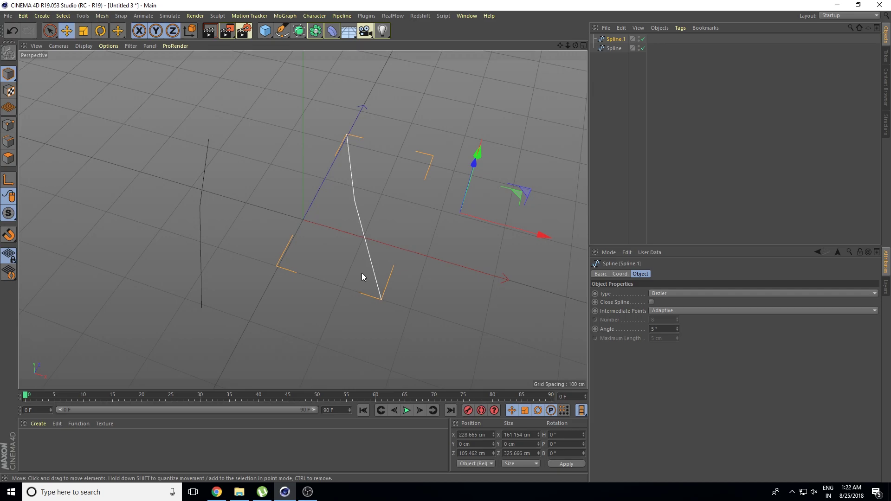
# Add a Spline Rail deformer and orbit around its cage
pyautogui.click(332, 31)
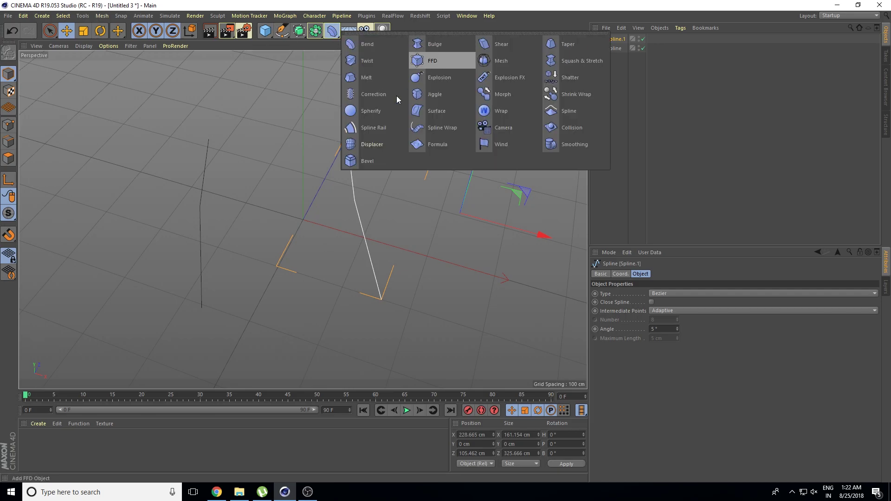
pyautogui.click(375, 128)
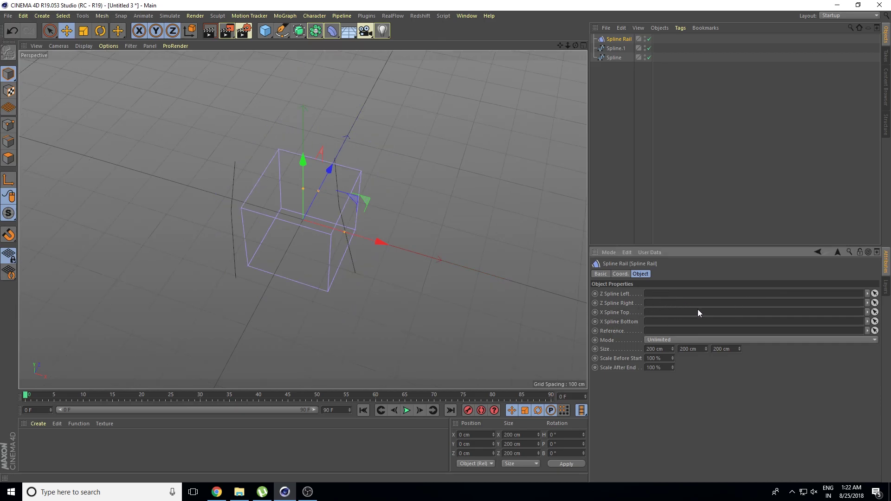
pyautogui.keyDown('alt'); pyautogui.moveTo(437, 265); pyautogui.dragTo(402, 258); pyautogui.keyUp('alt')
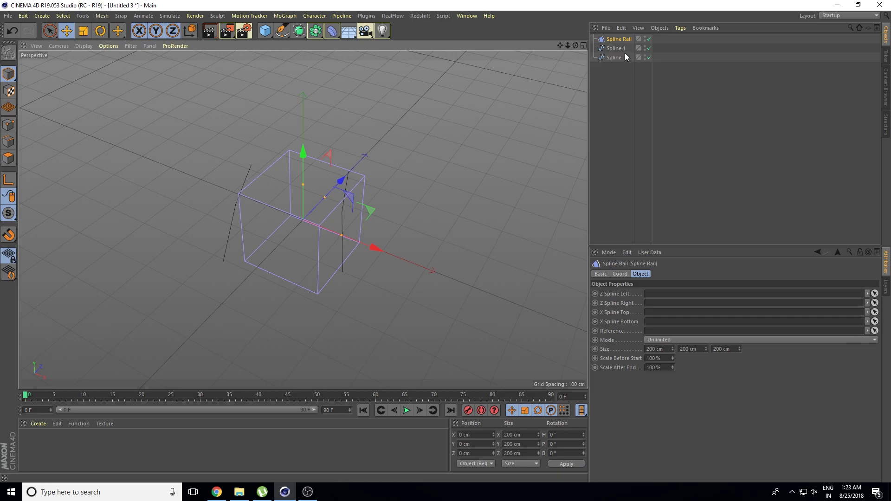
# Assign Spline.1 as the left Z rail and Spline as the right Z rail, then render the view
pyautogui.moveTo(614, 48); pyautogui.dragTo(636, 69)
pyautogui.moveTo(680, 289); pyautogui.dragTo(678, 294)
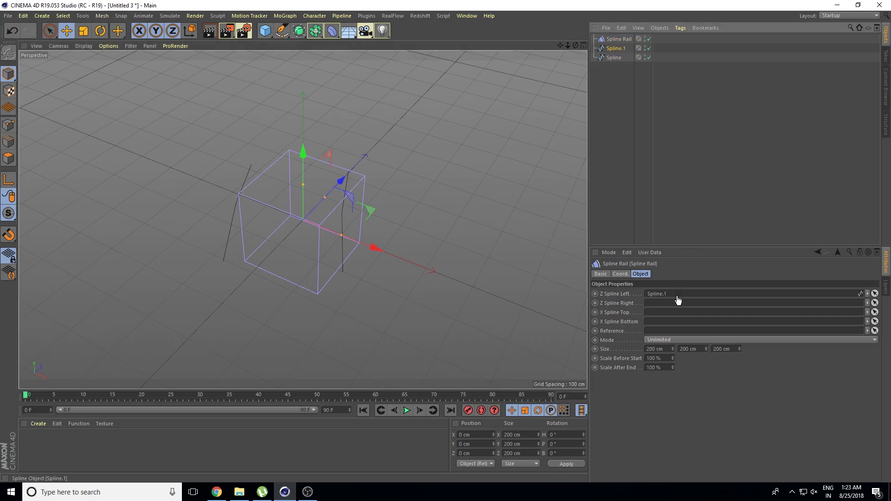
pyautogui.moveTo(684, 232); pyautogui.dragTo(676, 304)
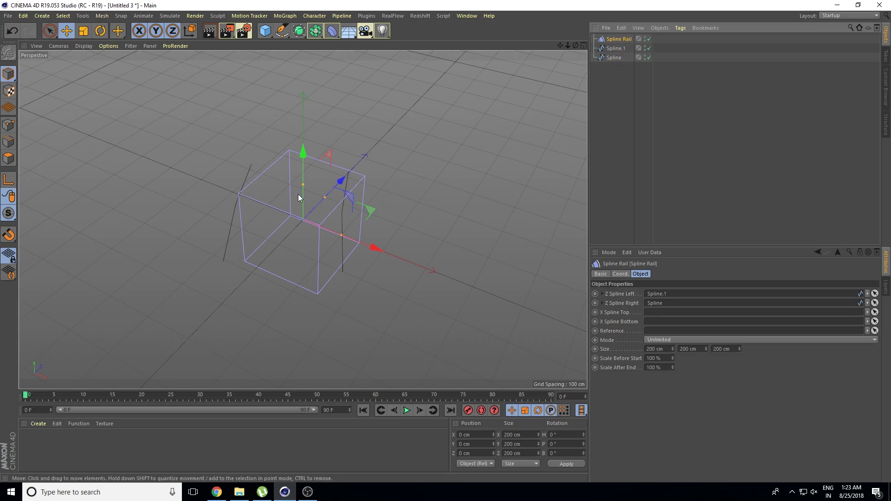
pyautogui.click(209, 31)
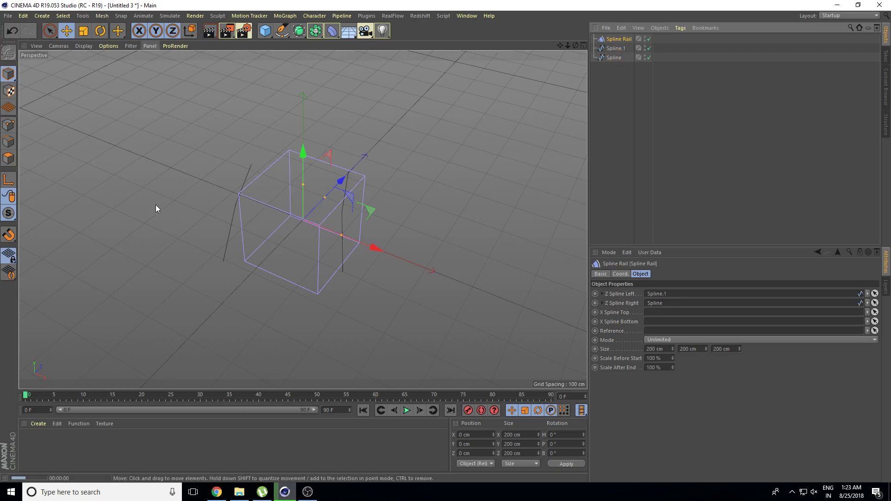
# Add a Cube, nest the Spline Rail under it, and widen the Spline Rail's X size
pyautogui.click(203, 106)
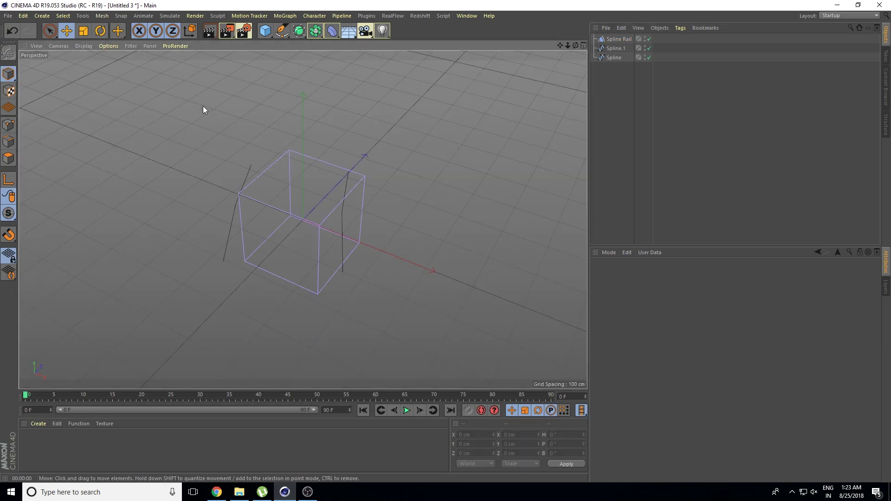
pyautogui.moveTo(268, 34); pyautogui.dragTo(346, 46)
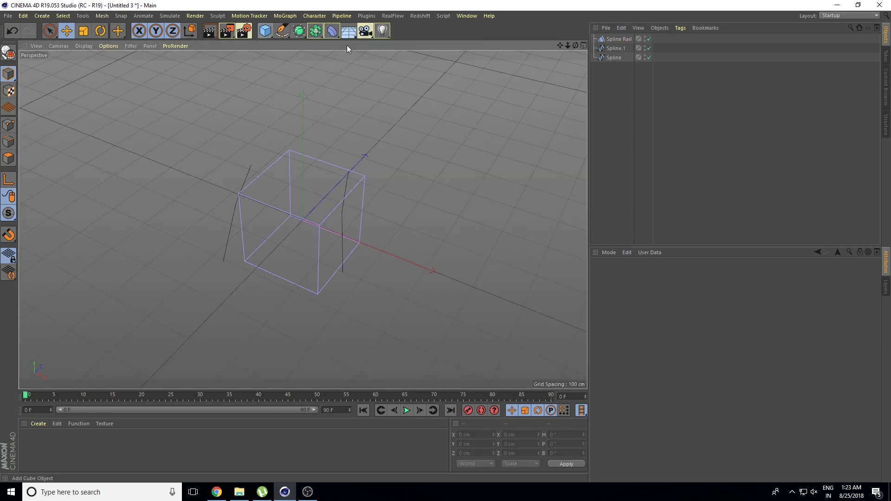
pyautogui.keyDown('alt'); pyautogui.moveTo(348, 244); pyautogui.dragTo(356, 261); pyautogui.keyUp('alt')
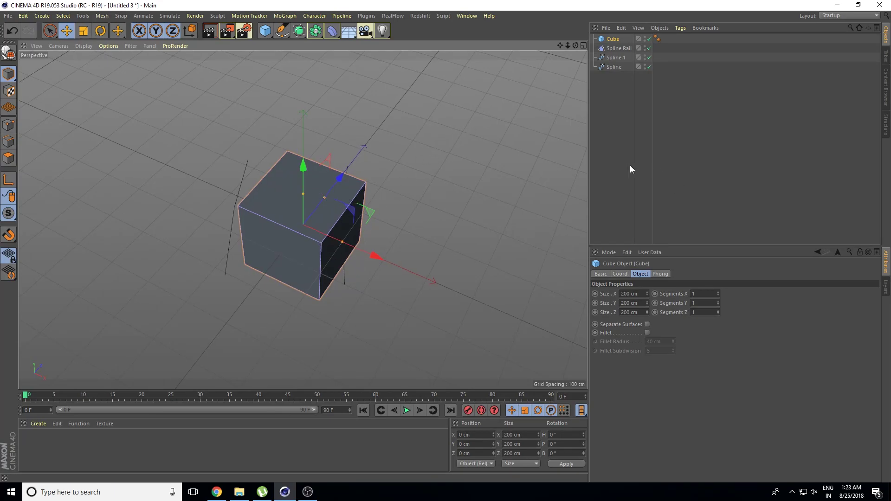
pyautogui.moveTo(611, 42); pyautogui.dragTo(619, 43)
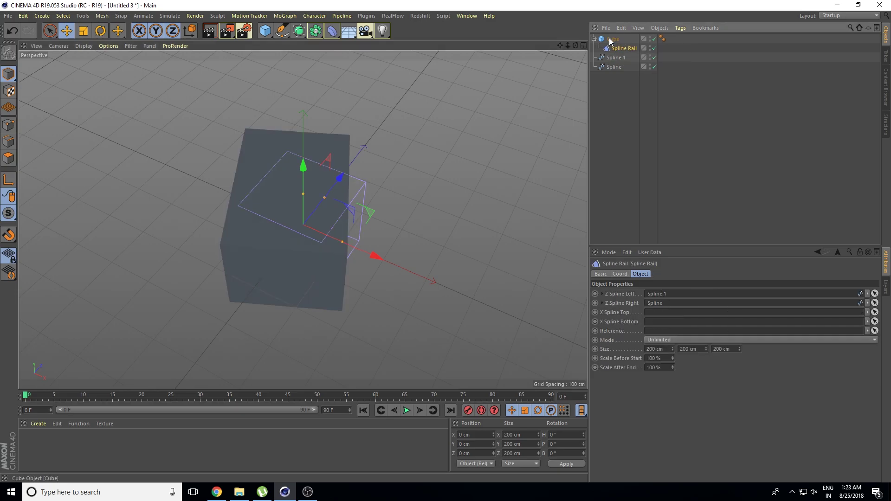
pyautogui.moveTo(417, 249)
pyautogui.keyDown('alt'); pyautogui.mouseDown()
pyautogui.moveTo(410, 202)
pyautogui.moveTo(412, 241)
pyautogui.moveTo(426, 211)
pyautogui.mouseUp(); pyautogui.keyUp('alt')
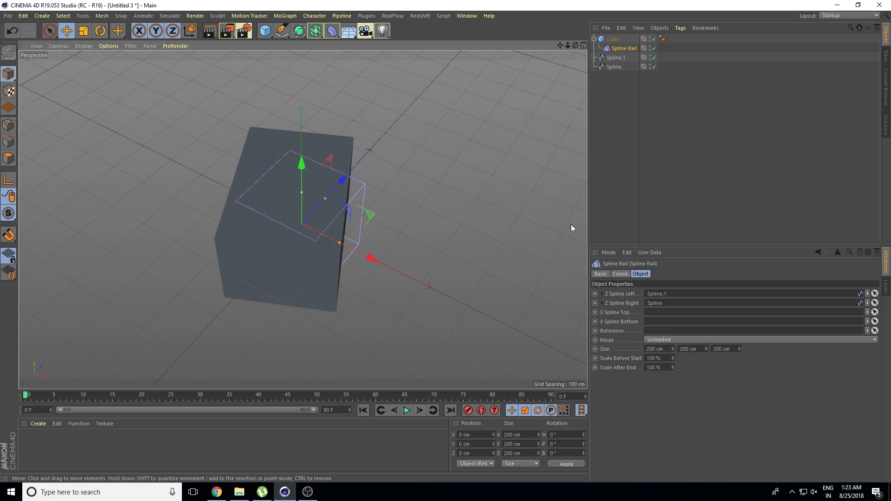
pyautogui.moveTo(674, 347)
pyautogui.mouseDown()
pyautogui.moveTo(673, 368)
pyautogui.moveTo(673, 325)
pyautogui.moveTo(673, 363)
pyautogui.moveTo(740, 344)
pyautogui.moveTo(740, 327)
pyautogui.moveTo(740, 361)
pyautogui.moveTo(740, 345)
pyautogui.mouseUp()
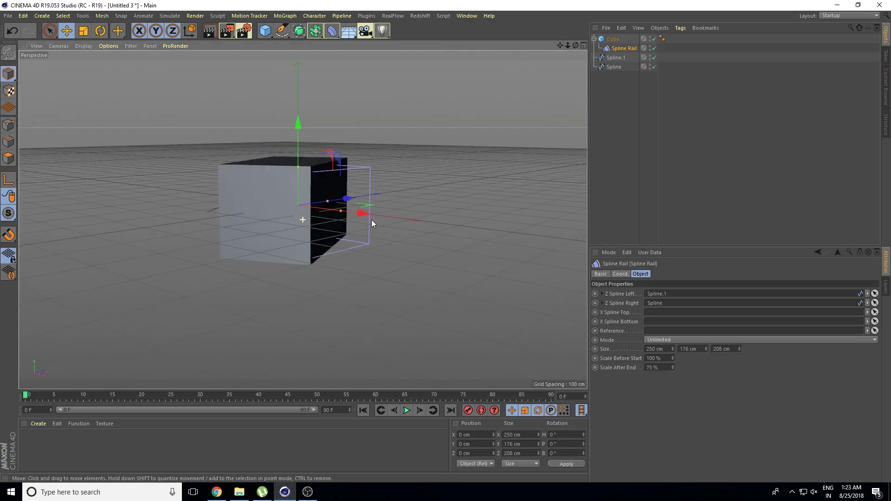
# Switch to Gouraud Shading (Lines), raise the Cube segments to 35, 25 and 37, and orbit to inspect
pyautogui.click(371, 219)
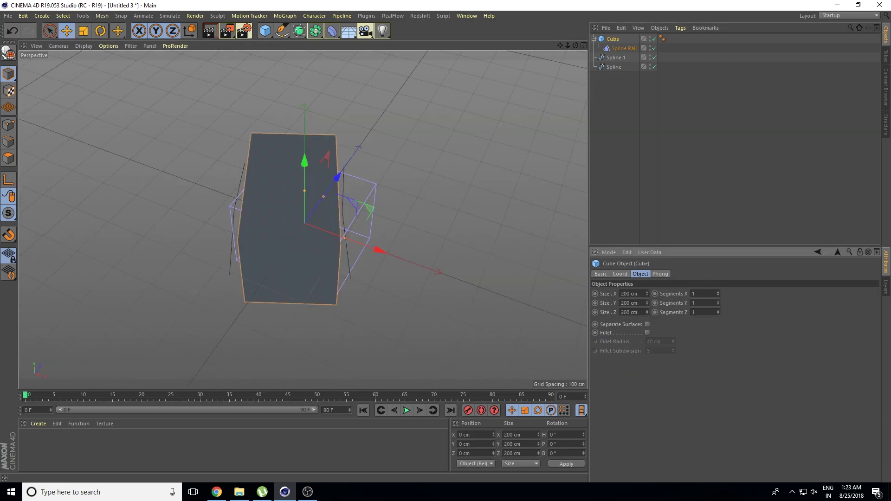
pyautogui.click(85, 46)
pyautogui.click(117, 69)
pyautogui.moveTo(718, 292)
pyautogui.mouseDown()
pyautogui.moveTo(716, 322)
pyautogui.moveTo(695, 319)
pyautogui.mouseUp()
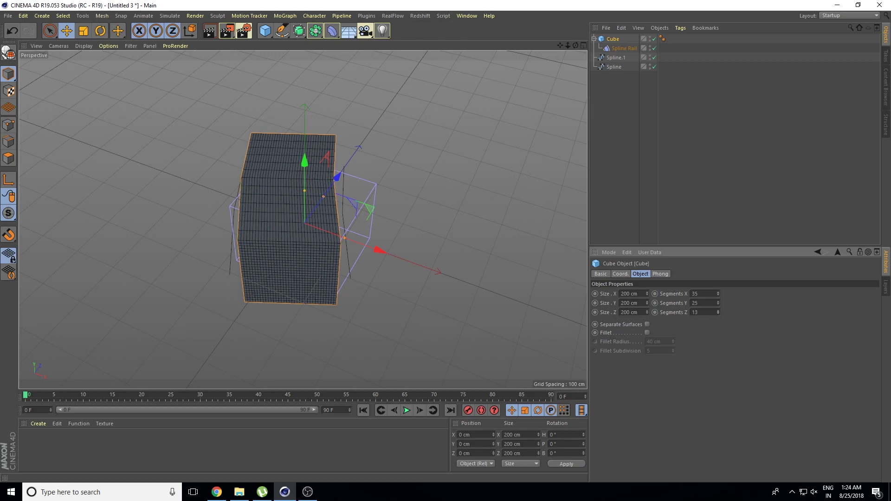
pyautogui.moveTo(313, 296)
pyautogui.keyDown('alt'); pyautogui.mouseDown()
pyautogui.moveTo(211, 322)
pyautogui.moveTo(200, 350)
pyautogui.moveTo(303, 307)
pyautogui.moveTo(390, 235)
pyautogui.mouseUp(); pyautogui.keyUp('alt')
pyautogui.moveTo(447, 250)
pyautogui.keyDown('alt'); pyautogui.mouseDown()
pyautogui.moveTo(474, 280)
pyautogui.moveTo(406, 321)
pyautogui.moveTo(360, 334)
pyautogui.moveTo(287, 273)
pyautogui.mouseUp(); pyautogui.keyUp('alt')
pyautogui.moveTo(293, 208)
pyautogui.keyDown('alt'); pyautogui.mouseDown()
pyautogui.moveTo(319, 237)
pyautogui.moveTo(430, 236)
pyautogui.moveTo(418, 197)
pyautogui.moveTo(396, 252)
pyautogui.mouseUp(); pyautogui.keyUp('alt')
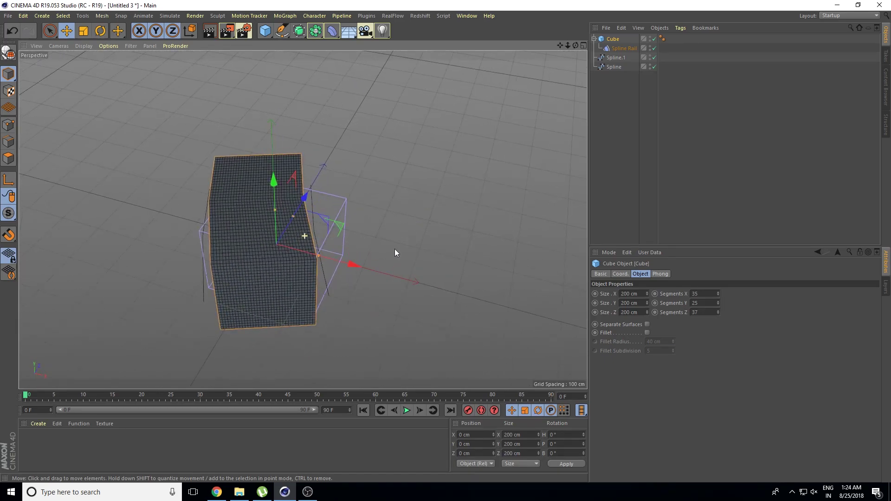
pyautogui.click(624, 49)
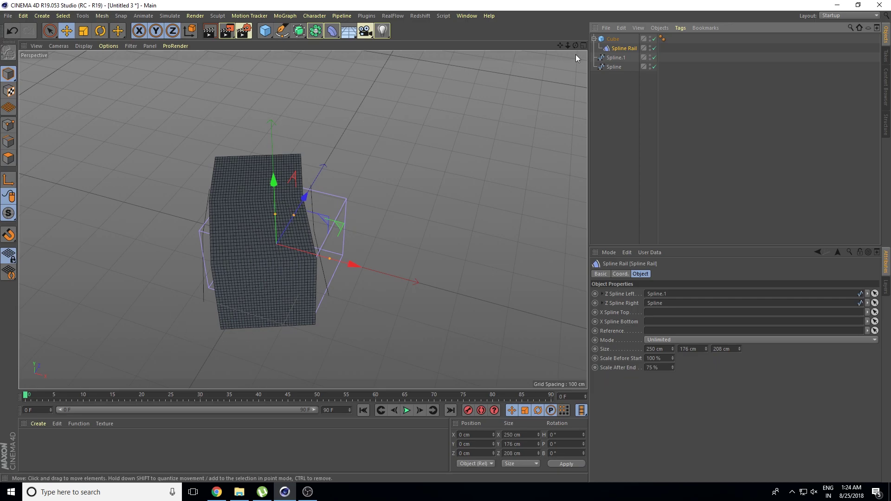
# Delete all four objects, close the project without saving, and switch to the four-view layout
pyautogui.moveTo(599, 44); pyautogui.dragTo(593, 69)
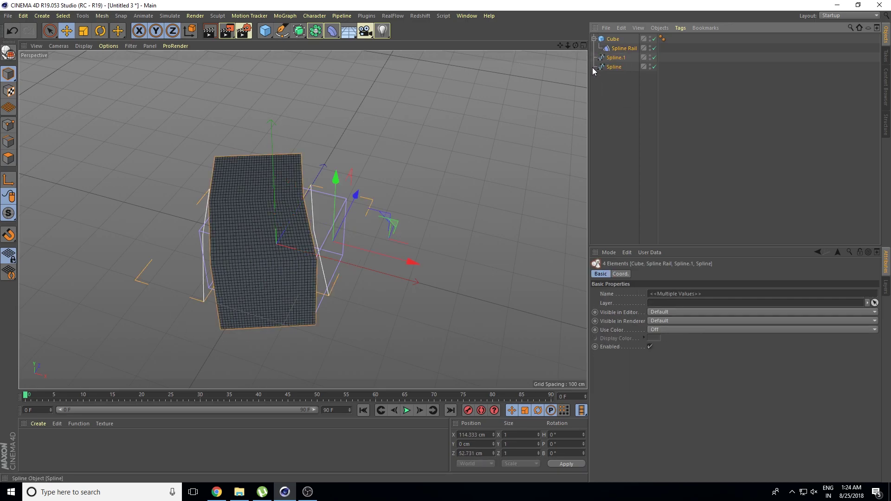
pyautogui.press('Delete')
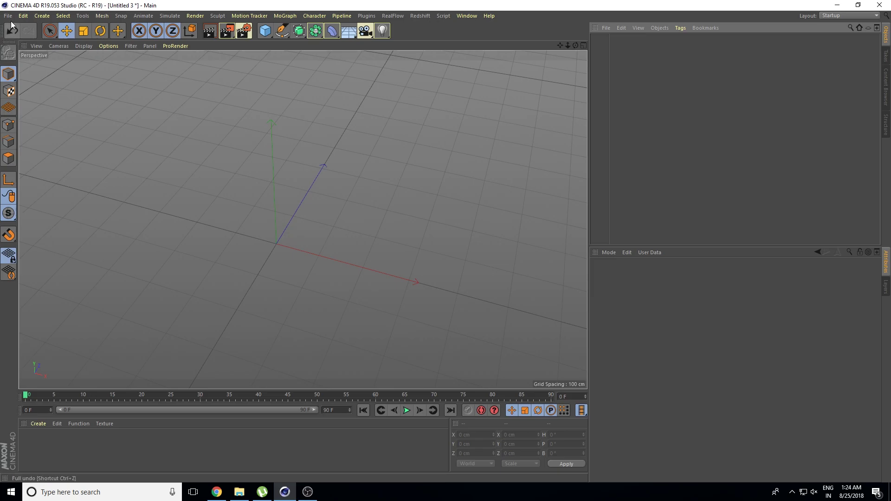
pyautogui.click(9, 17)
pyautogui.click(53, 79)
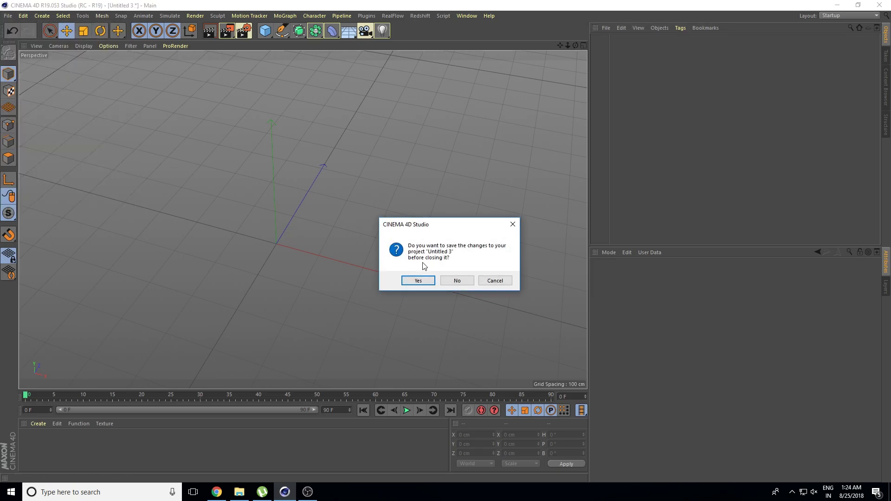
pyautogui.click(456, 281)
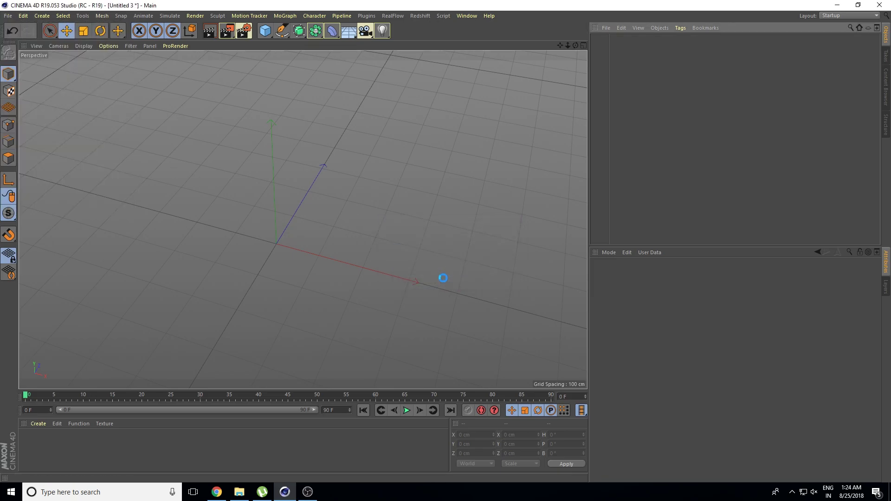
pyautogui.click(583, 45)
# Draw a curved Bezier spline with the Pen in Top view, then maximize the Perspective view
pyautogui.click(282, 31)
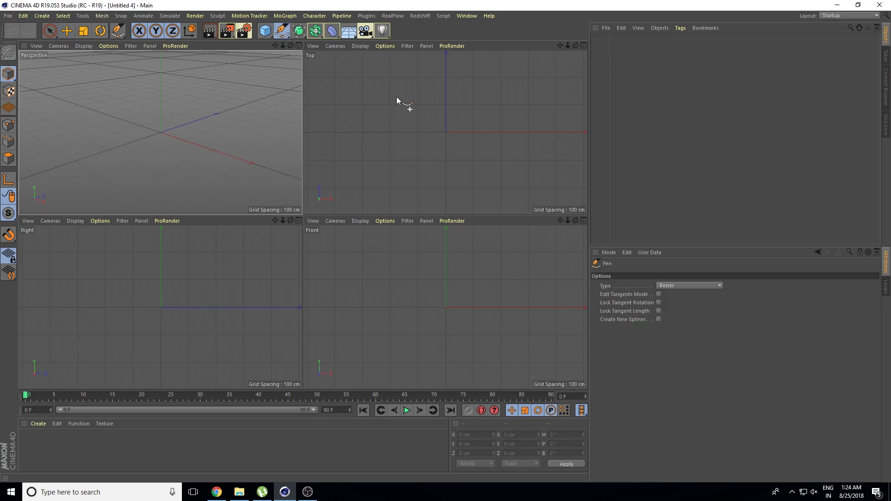
pyautogui.click(375, 70)
pyautogui.moveTo(364, 98); pyautogui.dragTo(386, 109)
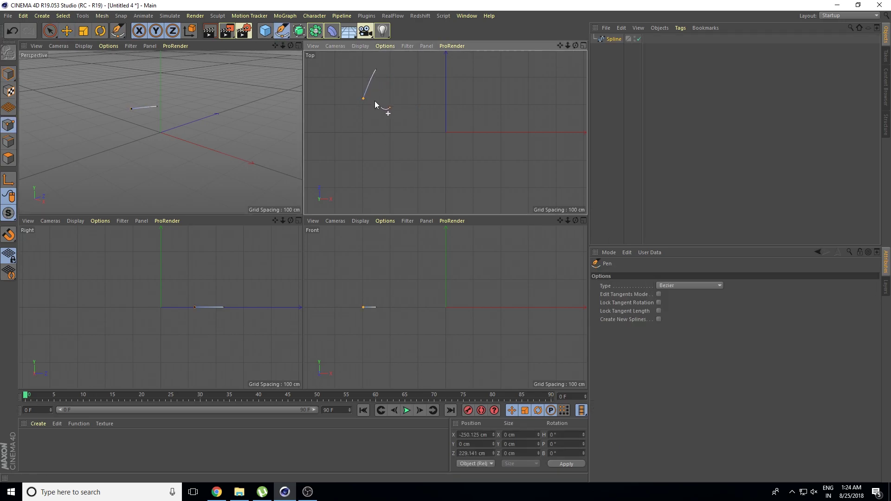
pyautogui.click(411, 142)
pyautogui.moveTo(401, 155); pyautogui.dragTo(452, 183)
pyautogui.click(486, 191)
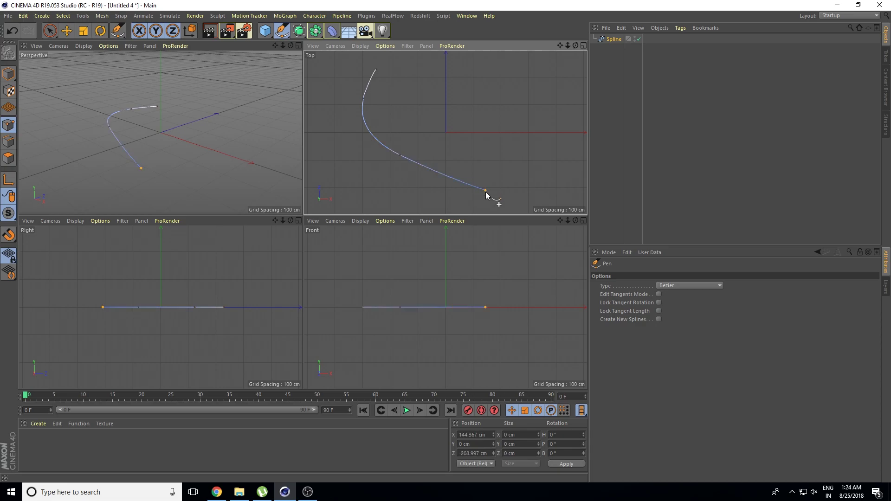
pyautogui.press('Escape')
pyautogui.middleClick(247, 62)
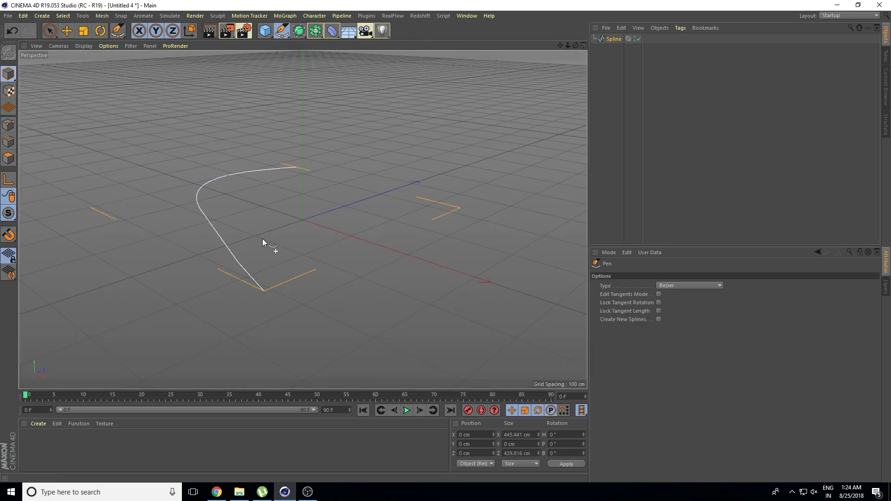
# Duplicate the spline as Spline.1 and move it to X 213.525 cm, Z 144.553 cm
pyautogui.click(247, 235)
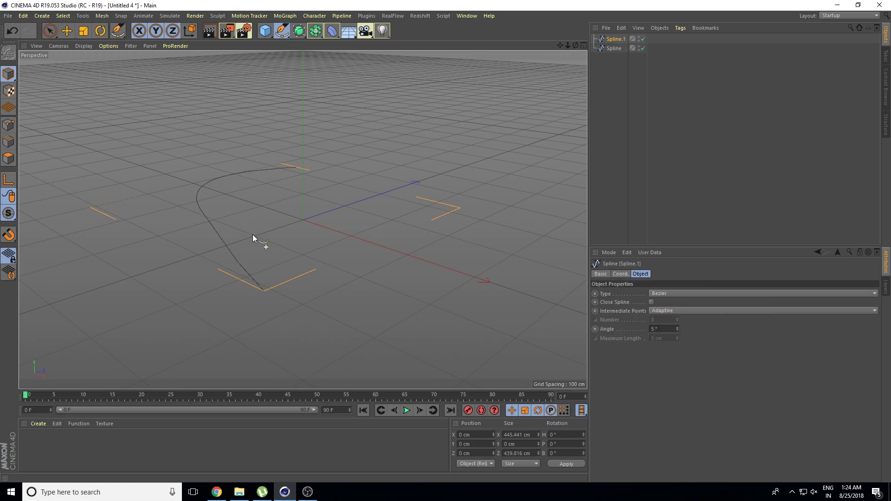
pyautogui.click(8, 72)
pyautogui.click(67, 31)
pyautogui.moveTo(368, 241)
pyautogui.mouseDown()
pyautogui.moveTo(428, 220)
pyautogui.moveTo(505, 220)
pyautogui.mouseUp()
pyautogui.scroll(3, 473, 230)
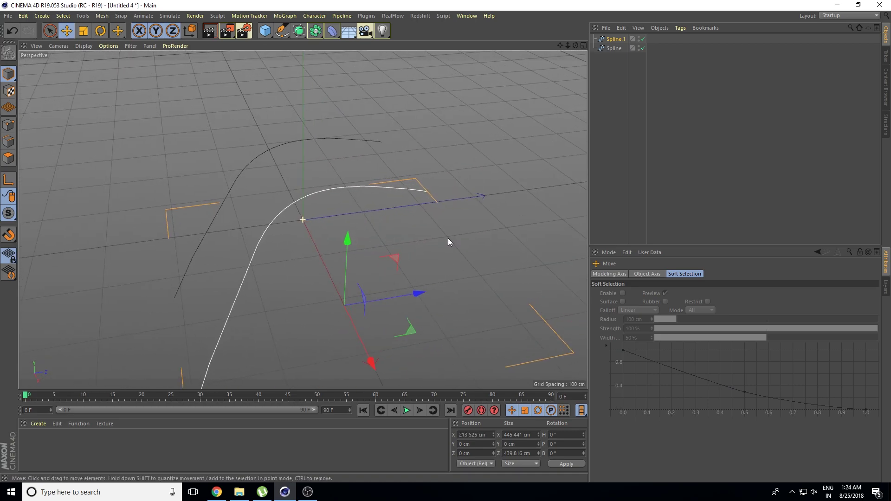
pyautogui.keyDown('alt'); pyautogui.moveTo(447, 238); pyautogui.dragTo(426, 247); pyautogui.keyUp('alt')
pyautogui.moveTo(410, 301)
pyautogui.mouseDown()
pyautogui.moveTo(512, 255)
pyautogui.moveTo(334, 254)
pyautogui.moveTo(345, 282)
pyautogui.mouseUp()
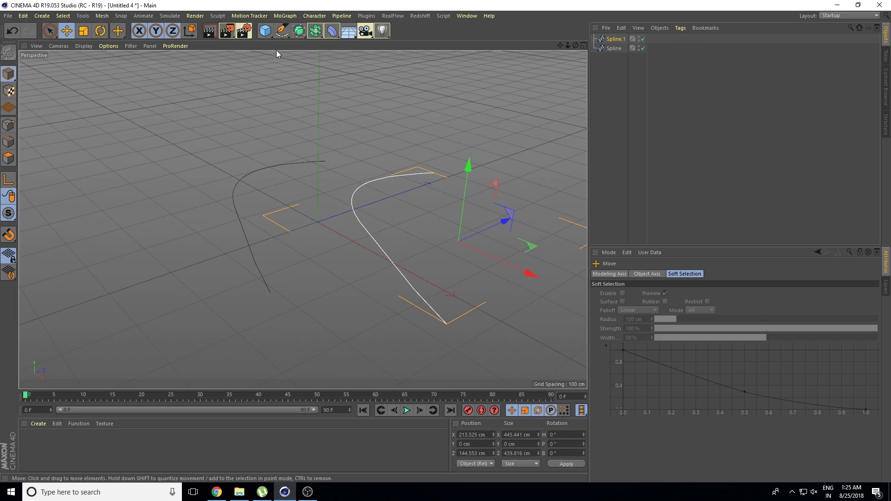
pyautogui.click(332, 31)
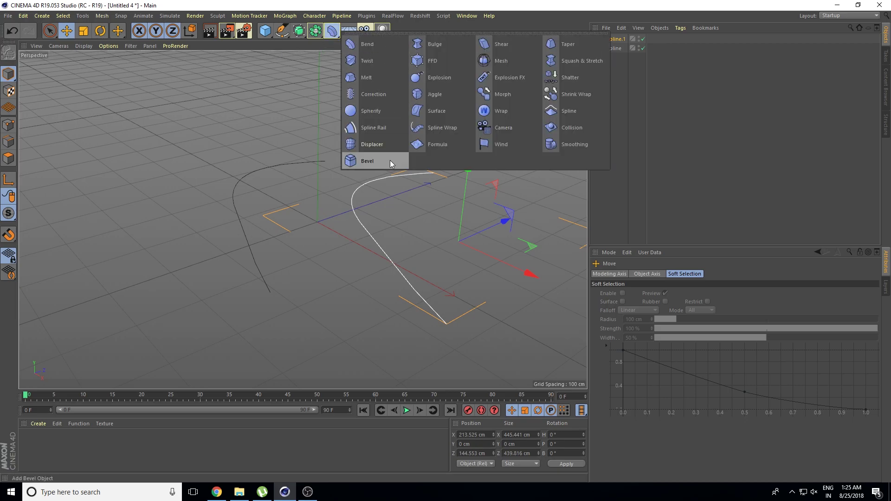
# Add a Spline Rail deformer at X 192.231 cm, Z -86.781 cm, then add a 200 cm Cube
pyautogui.click(378, 127)
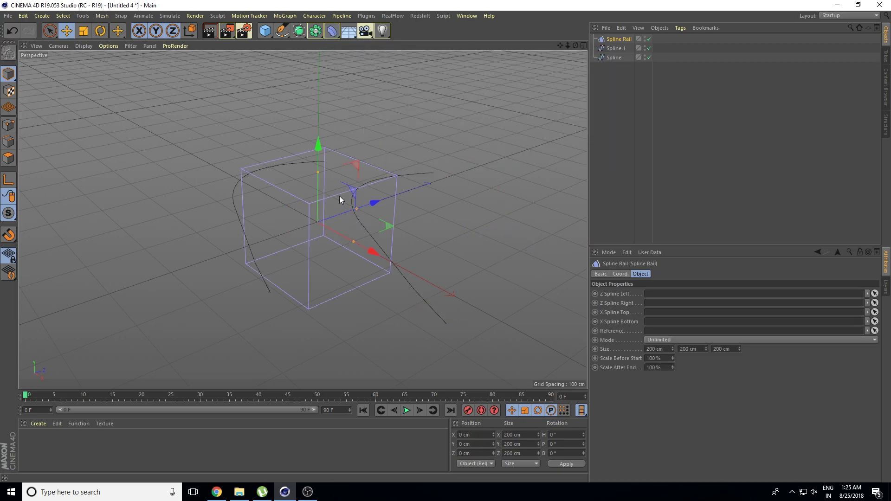
pyautogui.keyDown('alt'); pyautogui.moveTo(342, 199); pyautogui.dragTo(347, 235); pyautogui.keyUp('alt')
pyautogui.moveTo(360, 134)
pyautogui.keyDown('alt'); pyautogui.mouseDown()
pyautogui.moveTo(367, 145)
pyautogui.moveTo(338, 193)
pyautogui.moveTo(325, 174)
pyautogui.mouseUp(); pyautogui.keyUp('alt')
pyautogui.moveTo(377, 190)
pyautogui.keyDown('alt'); pyautogui.mouseDown()
pyautogui.moveTo(363, 180)
pyautogui.moveTo(361, 219)
pyautogui.moveTo(394, 188)
pyautogui.mouseUp(); pyautogui.keyUp('alt')
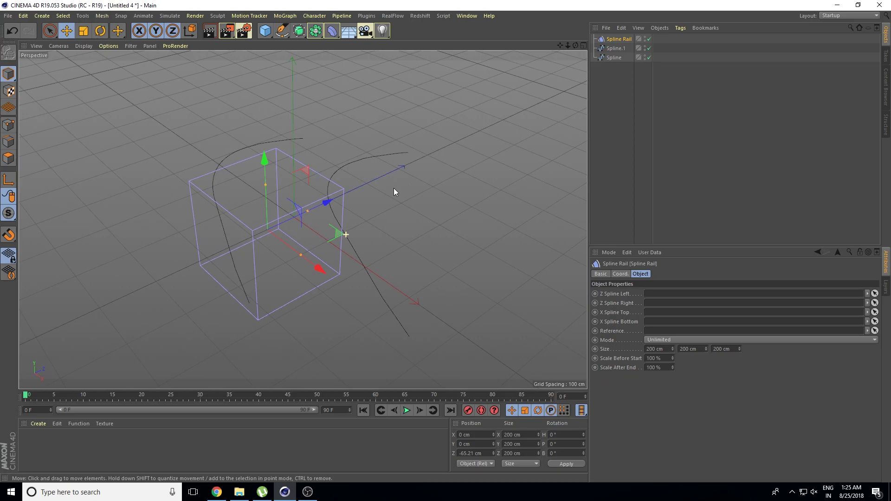
pyautogui.moveTo(314, 272)
pyautogui.mouseDown()
pyautogui.moveTo(339, 280)
pyautogui.moveTo(392, 342)
pyautogui.mouseUp()
pyautogui.moveTo(477, 303)
pyautogui.keyDown('alt'); pyautogui.mouseDown()
pyautogui.moveTo(456, 280)
pyautogui.moveTo(454, 311)
pyautogui.moveTo(426, 271)
pyautogui.moveTo(474, 215)
pyautogui.moveTo(491, 258)
pyautogui.mouseUp(); pyautogui.keyUp('alt')
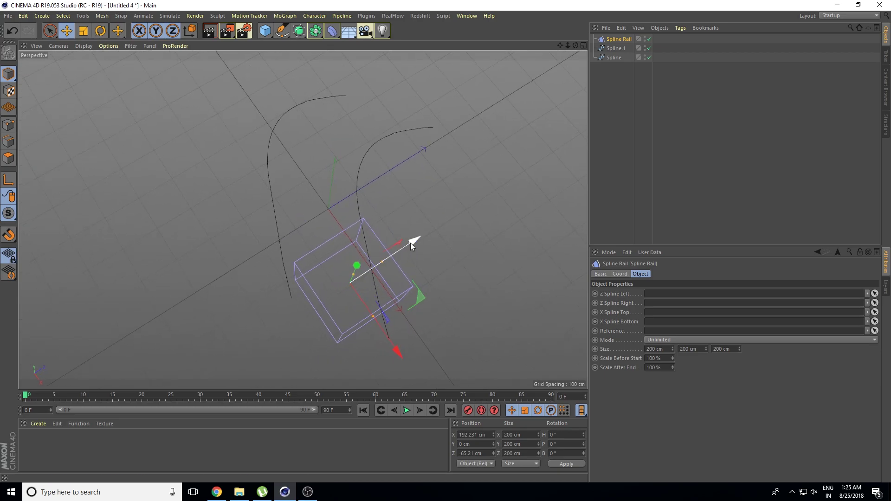
pyautogui.moveTo(411, 244); pyautogui.dragTo(402, 244)
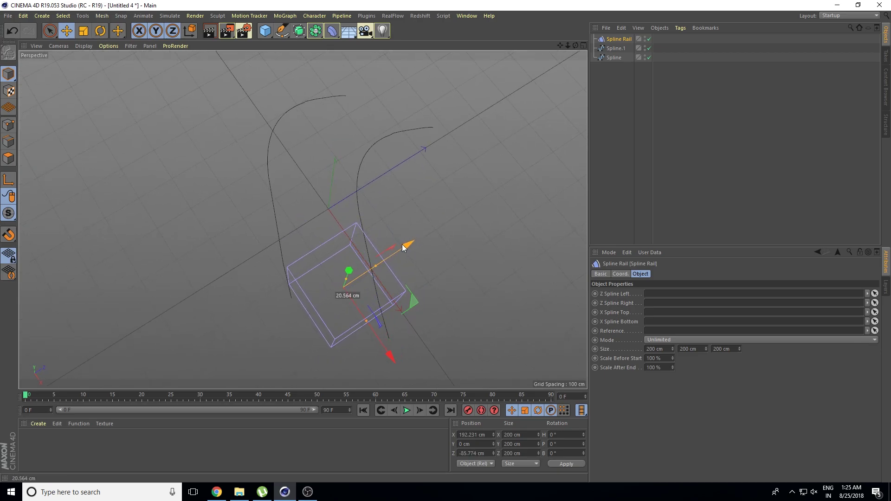
pyautogui.click(266, 30)
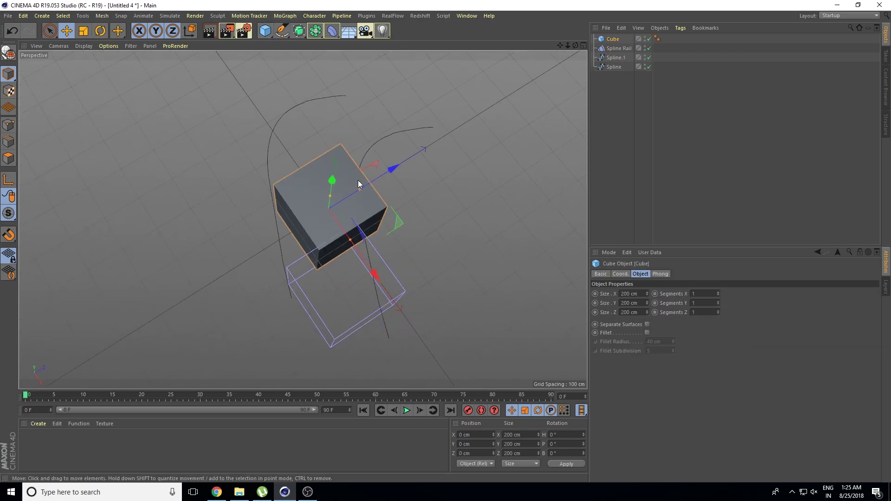
# Move the Cube, assign Spline.1 and Spline as the rail curves, and nest Spline Rail under Cube
pyautogui.moveTo(372, 274)
pyautogui.mouseDown()
pyautogui.moveTo(410, 344)
pyautogui.moveTo(402, 335)
pyautogui.mouseUp()
pyautogui.moveTo(436, 229); pyautogui.dragTo(405, 252)
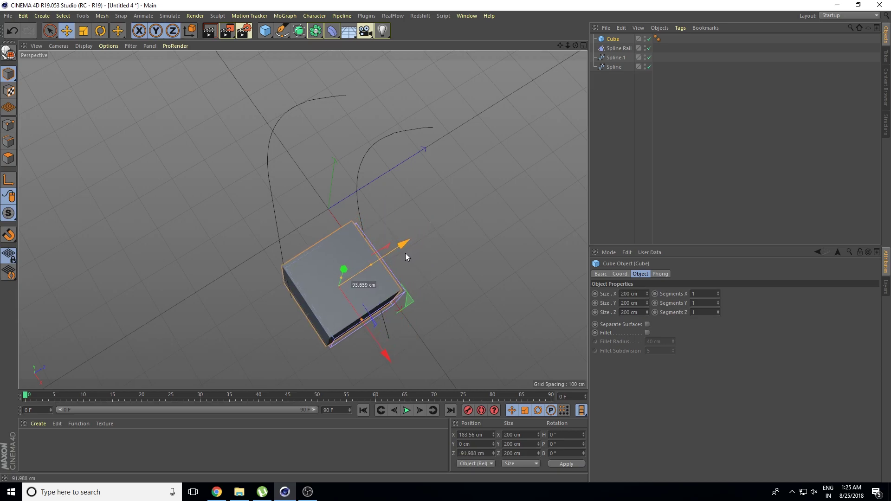
pyautogui.click(615, 50)
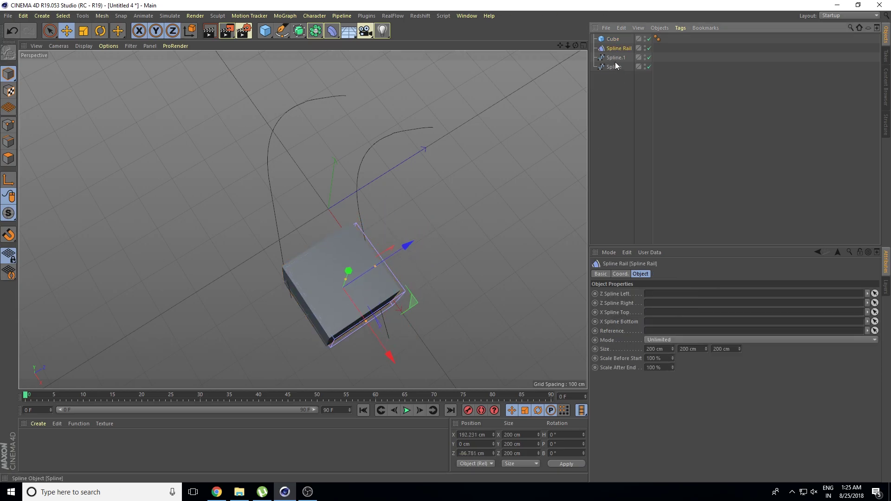
pyautogui.moveTo(614, 58)
pyautogui.mouseDown()
pyautogui.moveTo(692, 215)
pyautogui.moveTo(661, 297)
pyautogui.mouseUp()
pyautogui.moveTo(612, 68)
pyautogui.mouseDown()
pyautogui.moveTo(662, 316)
pyautogui.moveTo(659, 302)
pyautogui.mouseUp()
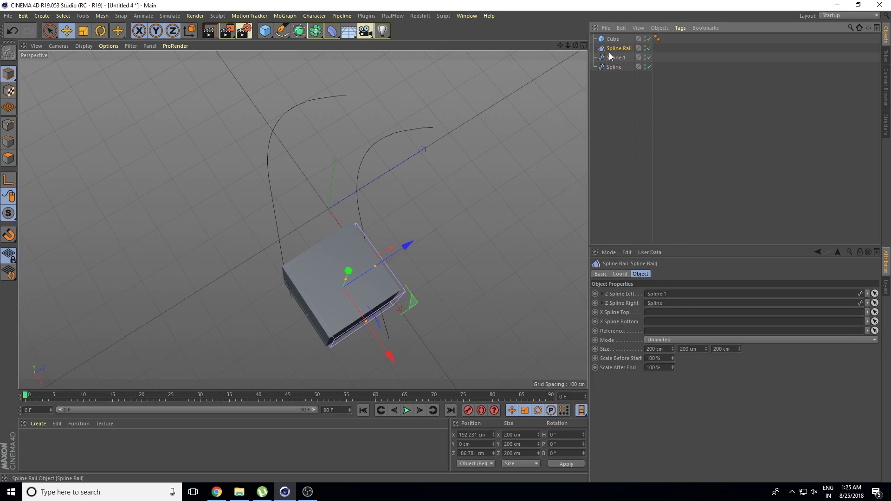
pyautogui.moveTo(612, 45); pyautogui.dragTo(613, 39)
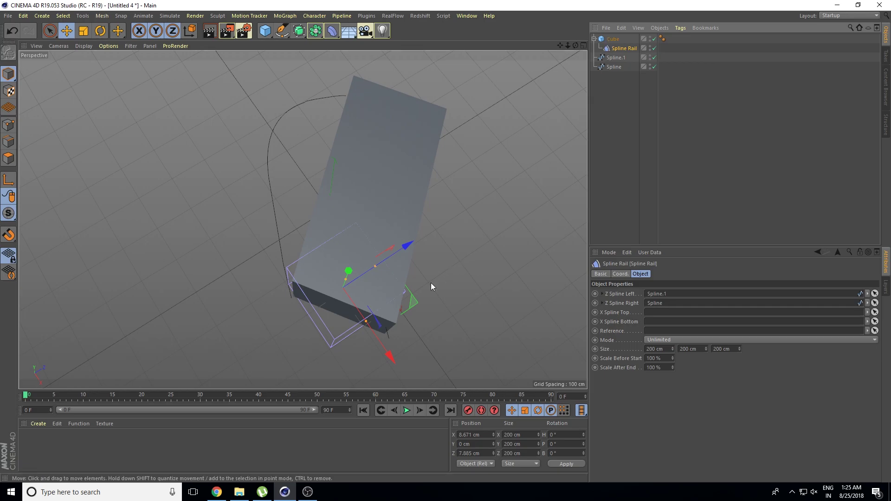
pyautogui.moveTo(431, 283)
pyautogui.keyDown('alt'); pyautogui.mouseDown()
pyautogui.moveTo(388, 213)
pyautogui.moveTo(358, 243)
pyautogui.moveTo(293, 235)
pyautogui.moveTo(392, 302)
pyautogui.moveTo(428, 291)
pyautogui.moveTo(451, 267)
pyautogui.moveTo(413, 239)
pyautogui.moveTo(403, 207)
pyautogui.moveTo(363, 214)
pyautogui.moveTo(369, 233)
pyautogui.moveTo(407, 260)
pyautogui.mouseUp(); pyautogui.keyUp('alt')
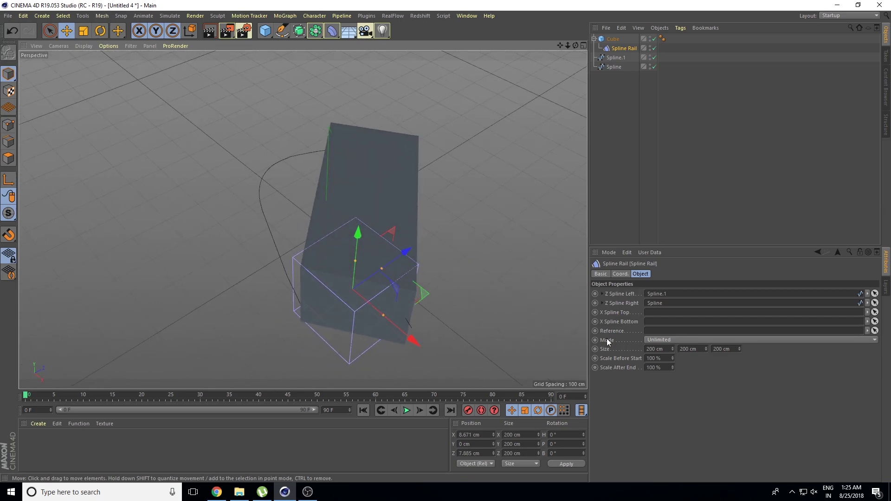
# Resize the Spline Rail deformer to 309 × 290 × 151 cm and recentre the long box in view
pyautogui.moveTo(673, 347)
pyautogui.mouseDown()
pyautogui.moveTo(673, 325)
pyautogui.moveTo(657, 348)
pyautogui.mouseUp()
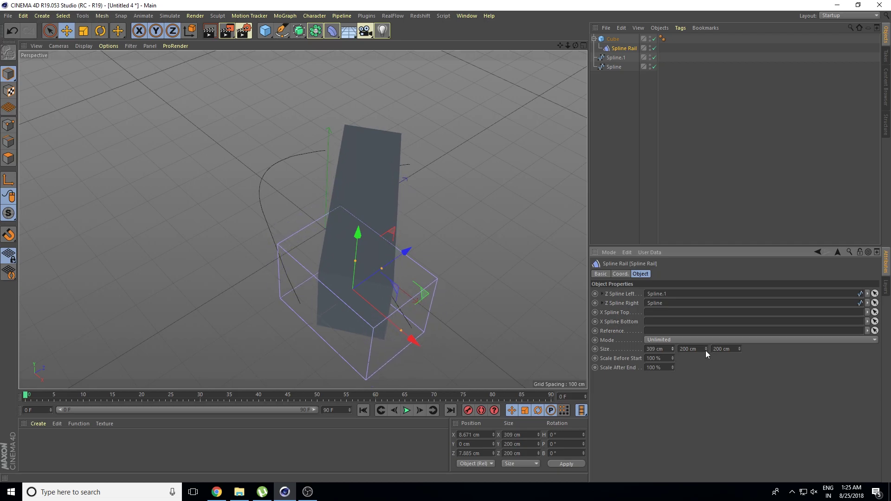
pyautogui.moveTo(706, 349)
pyautogui.mouseDown()
pyautogui.moveTo(737, 364)
pyautogui.moveTo(739, 326)
pyautogui.moveTo(740, 371)
pyautogui.moveTo(739, 353)
pyautogui.mouseUp()
pyautogui.moveTo(321, 227)
pyautogui.keyDown('alt'); pyautogui.mouseDown()
pyautogui.moveTo(276, 291)
pyautogui.moveTo(435, 266)
pyautogui.mouseUp(); pyautogui.keyUp('alt')
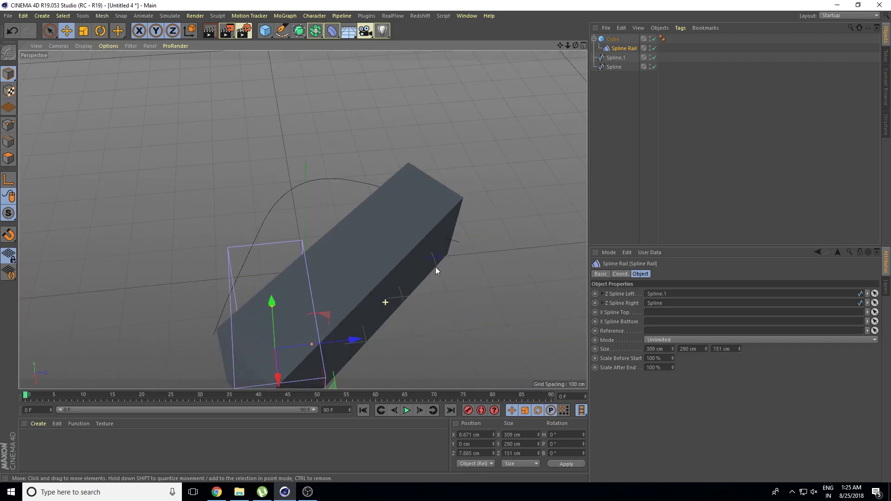
pyautogui.moveTo(564, 45); pyautogui.dragTo(567, 63)
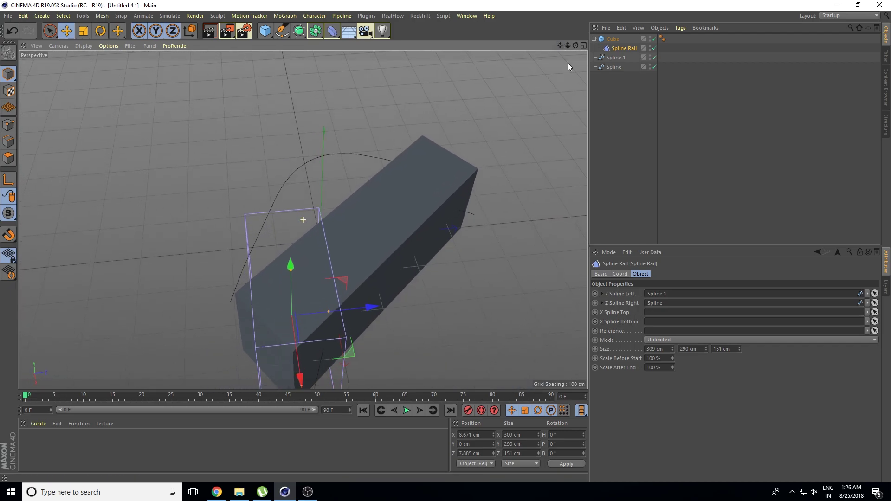
# Close the spline-rail project without saving, leaving an empty Untitled 5 scene
pyautogui.click(8, 16)
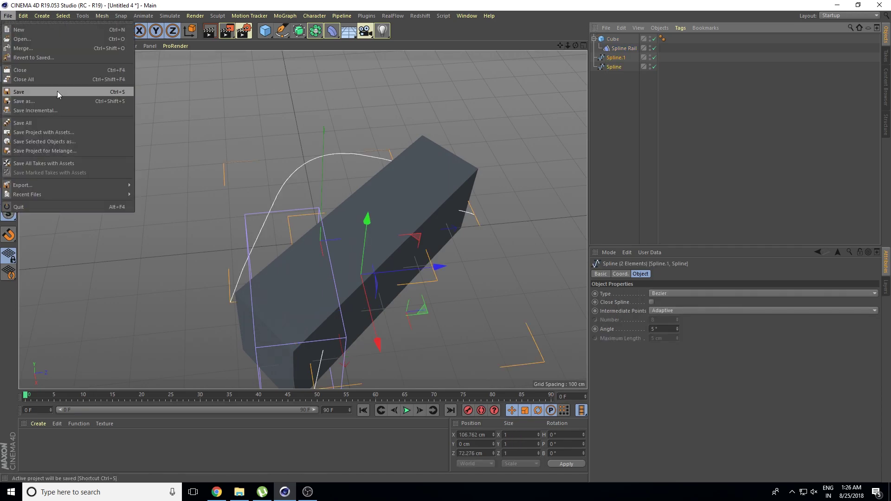
pyautogui.click(63, 77)
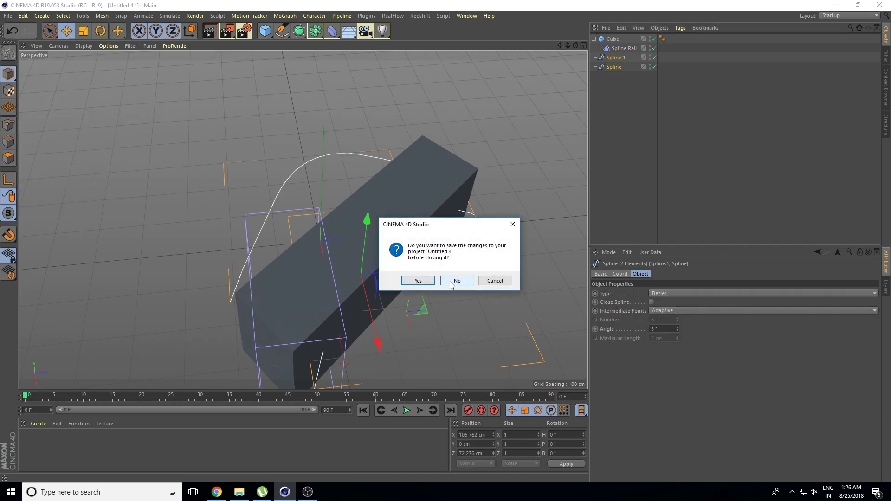
pyautogui.click(443, 283)
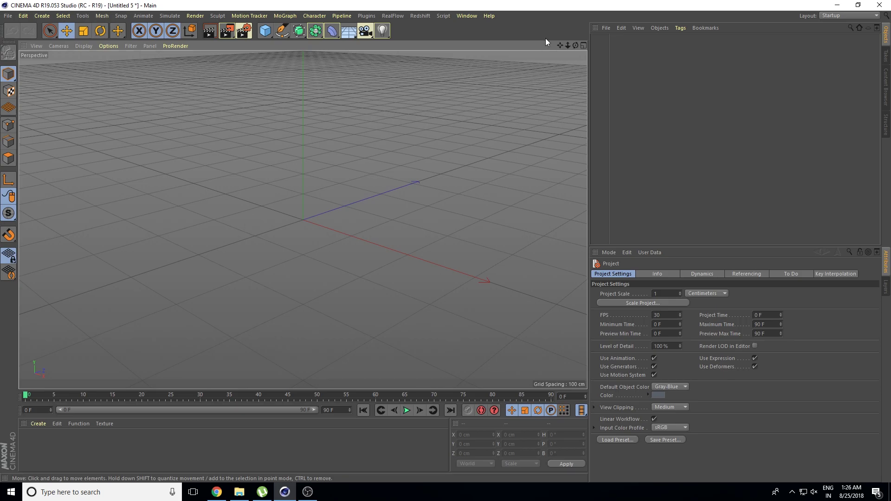
pyautogui.moveTo(560, 45); pyautogui.dragTo(561, 55)
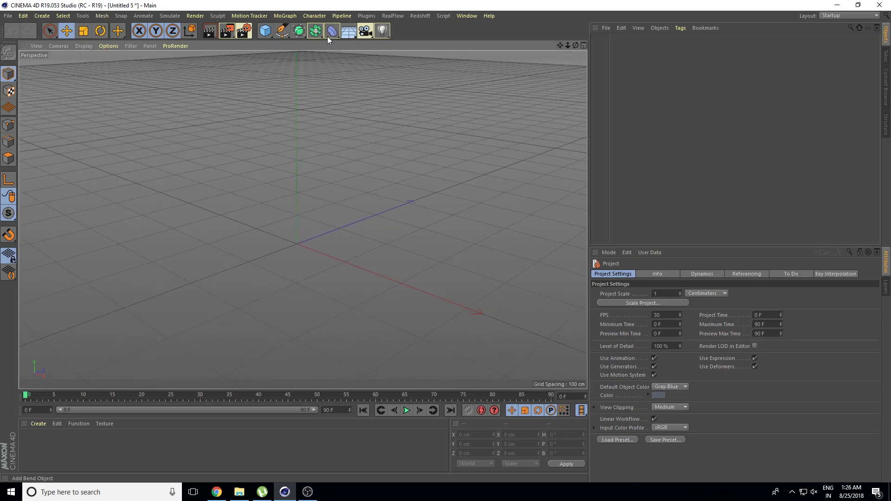
# Browse the deformer list without adding anything, orbit the empty grid, and browse the primitives palette
pyautogui.click(332, 32)
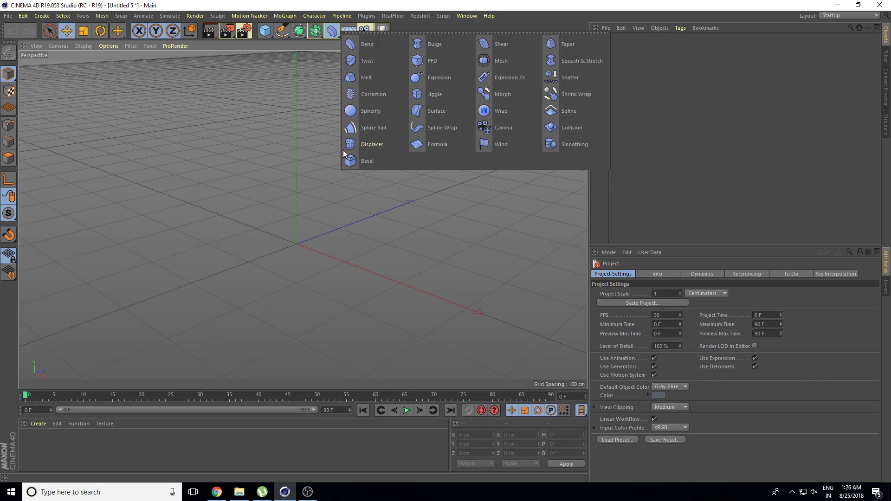
pyautogui.click(282, 168)
pyautogui.keyDown('alt'); pyautogui.moveTo(283, 168); pyautogui.dragTo(426, 193); pyautogui.keyUp('alt')
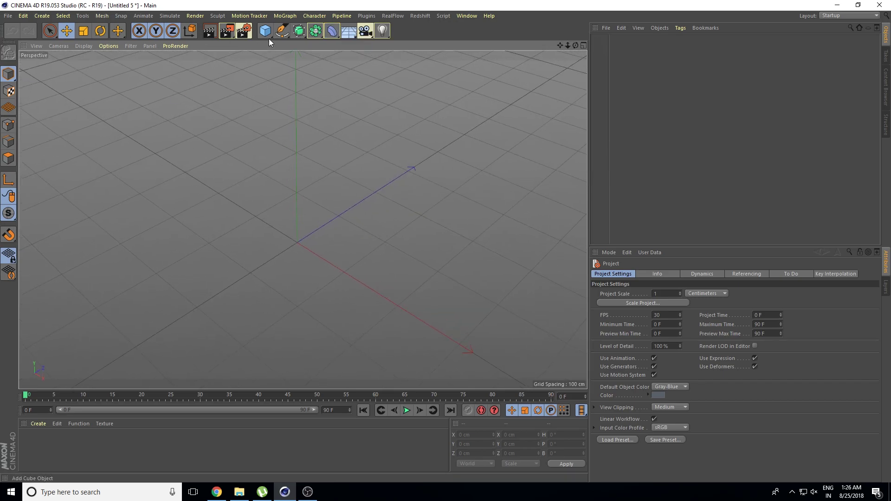
pyautogui.moveTo(269, 36); pyautogui.dragTo(439, 63)
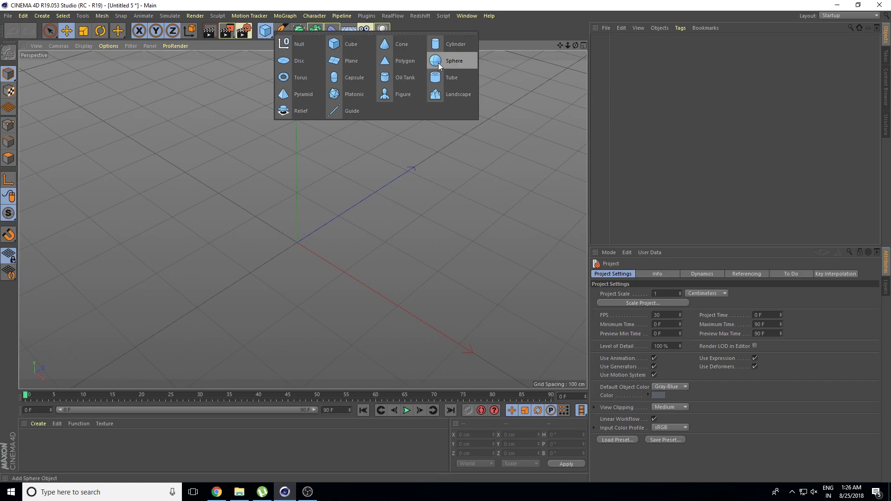
# Frame the 100 cm sphere, raise its Segments to 56, and add a Displacer deformer
pyautogui.moveTo(561, 45); pyautogui.dragTo(389, 190)
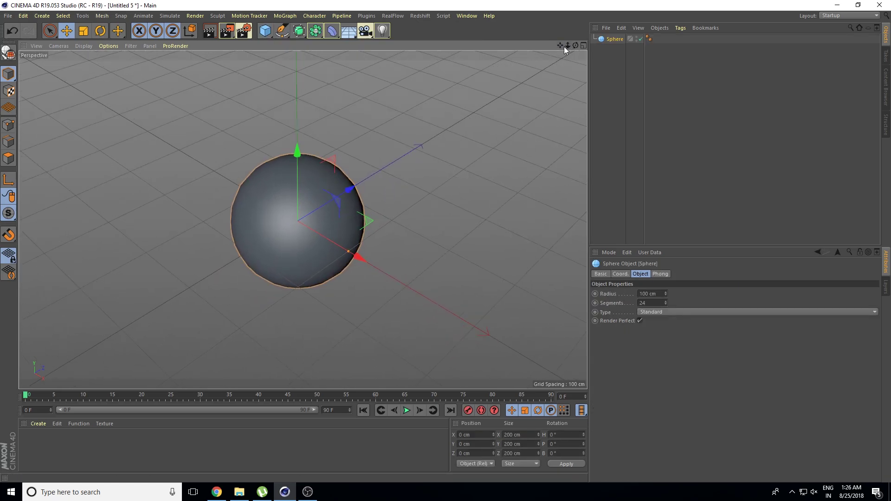
pyautogui.moveTo(561, 46); pyautogui.dragTo(523, 129)
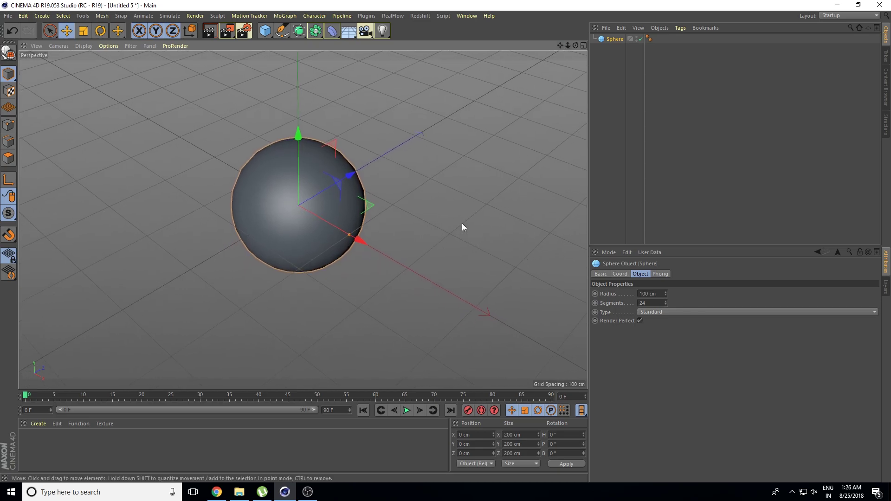
pyautogui.moveTo(666, 305); pyautogui.dragTo(665, 283)
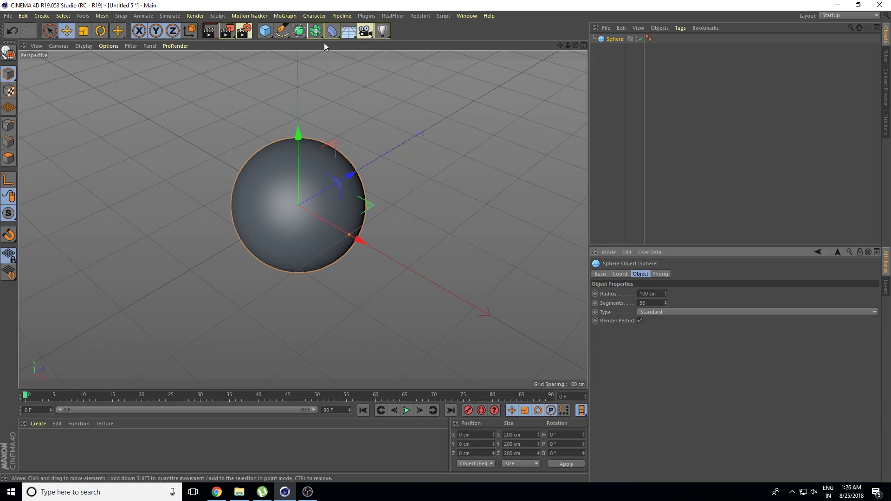
pyautogui.click(333, 36)
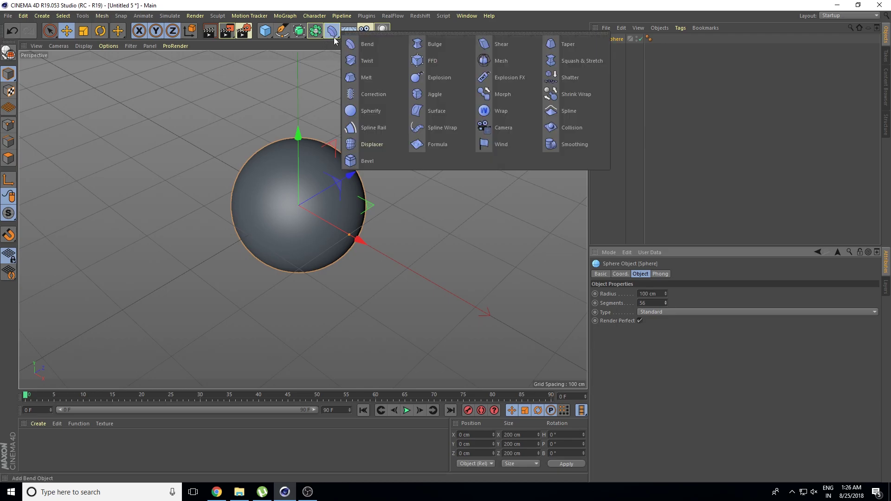
pyautogui.click(387, 145)
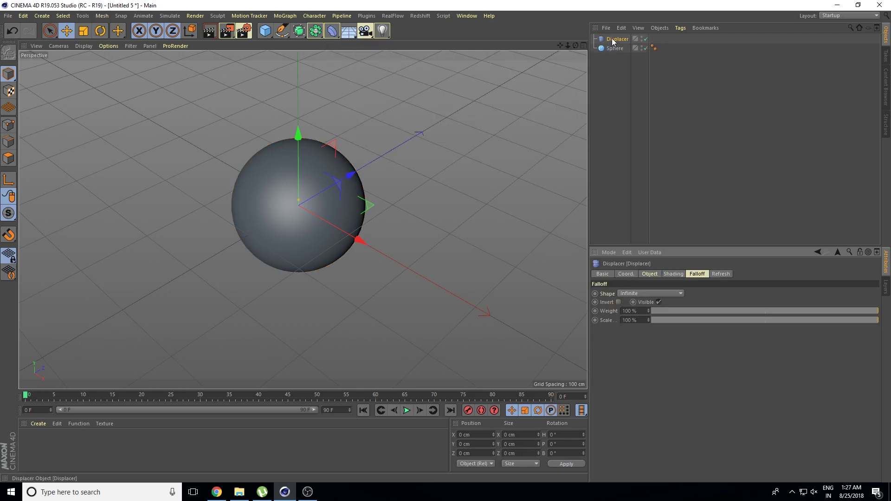
# Nest the Displacer under the Sphere and assign it a Noise shader in the Shading settings
pyautogui.moveTo(613, 42); pyautogui.dragTo(615, 49)
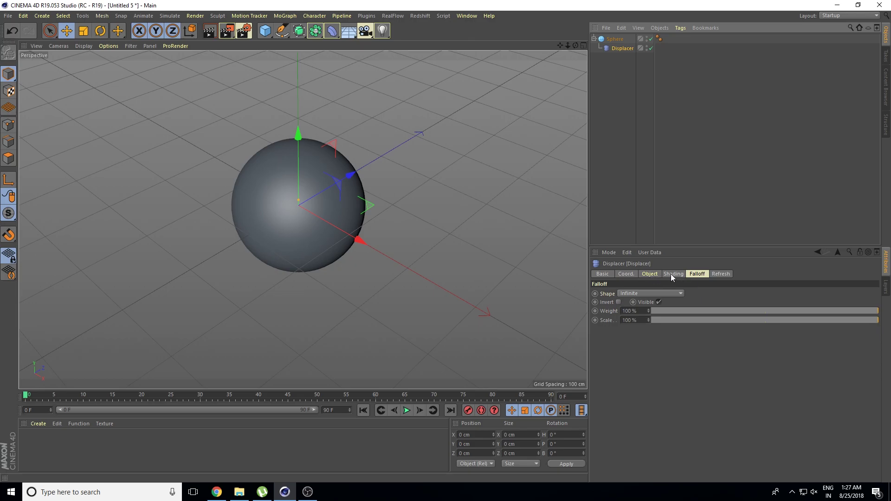
pyautogui.click(672, 274)
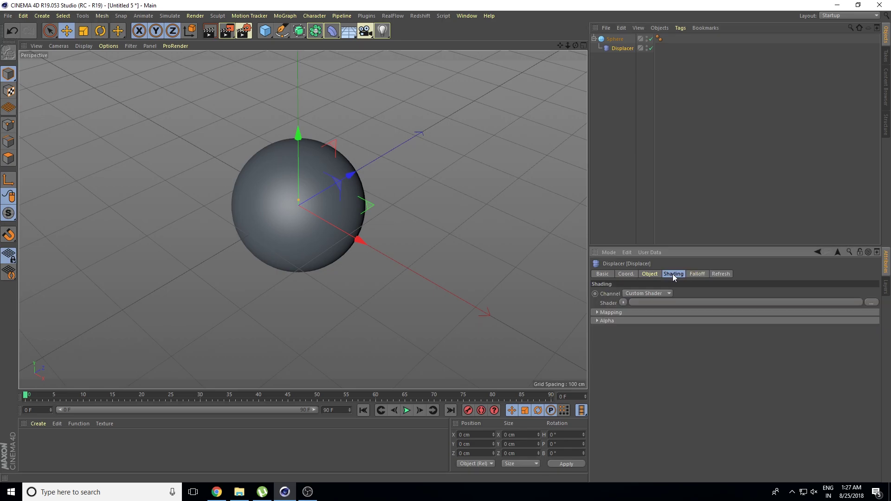
pyautogui.click(623, 303)
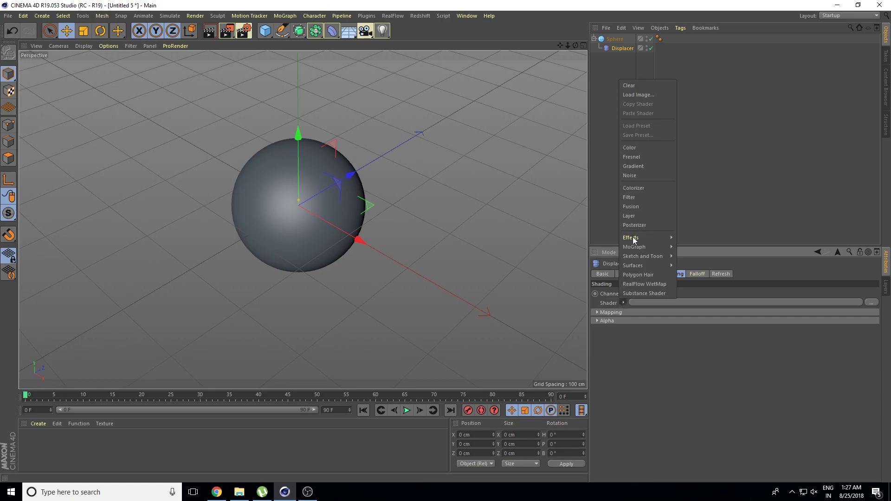
pyautogui.click(652, 176)
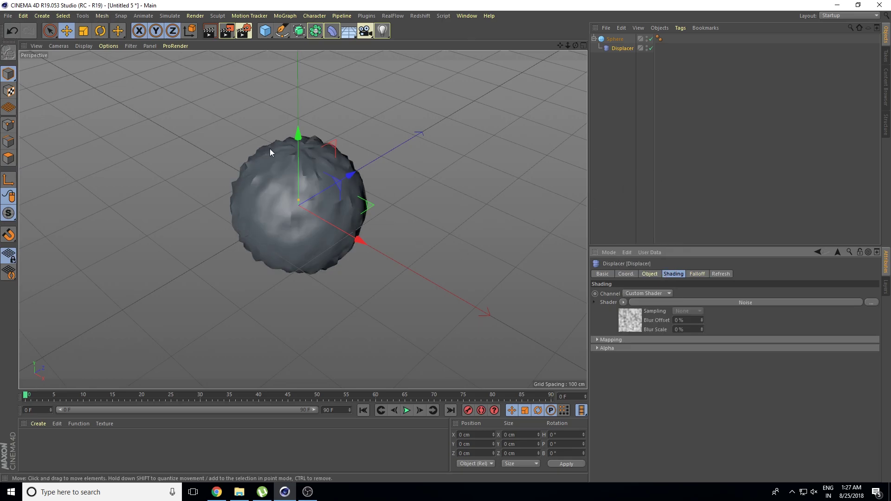
# Zoom and orbit around the noise-roughened sphere, then bring up the image file browser
pyautogui.scroll(3, 297, 210)
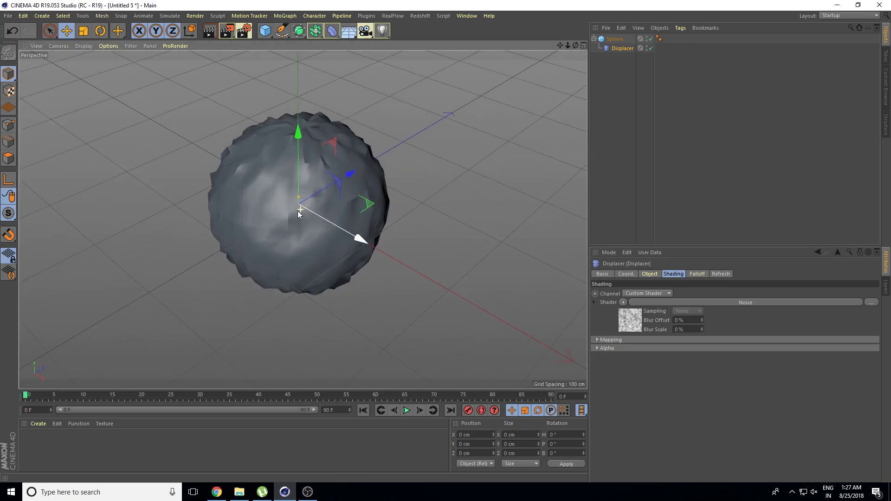
pyautogui.scroll(2, 297, 211)
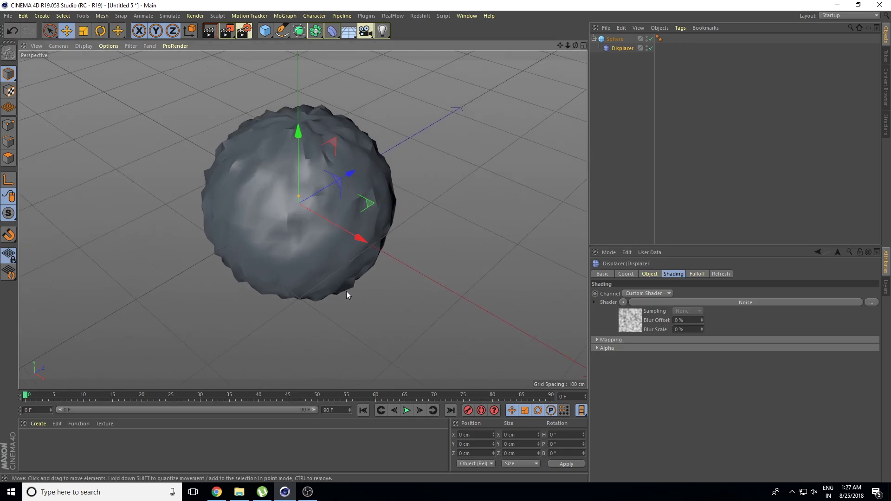
pyautogui.moveTo(327, 304)
pyautogui.keyDown('alt'); pyautogui.mouseDown()
pyautogui.moveTo(381, 277)
pyautogui.moveTo(334, 299)
pyautogui.mouseUp(); pyautogui.keyUp('alt')
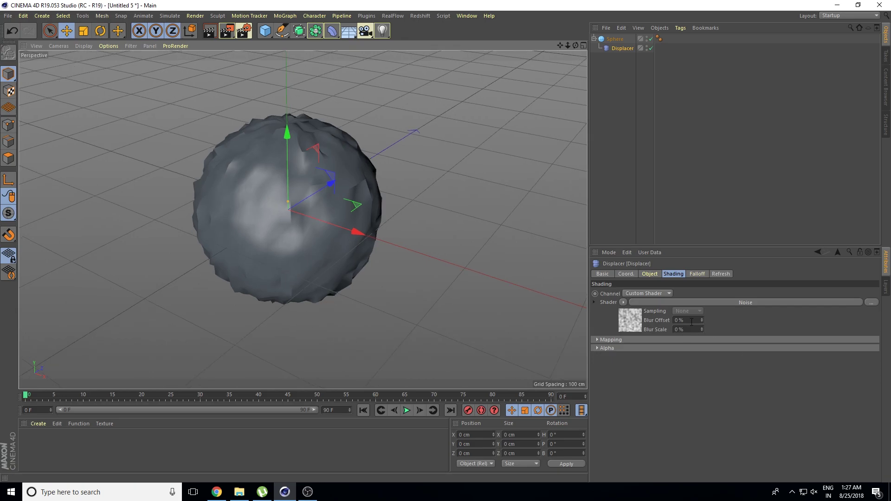
pyautogui.click(873, 305)
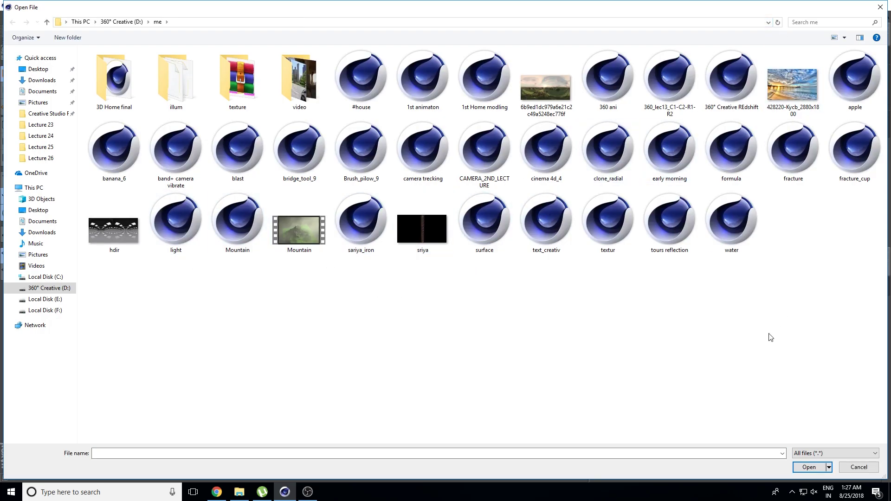
# Cancel the file browser, test Transparency, Environment and Color channels, then undo to the Noise custom shader
pyautogui.click(880, 8)
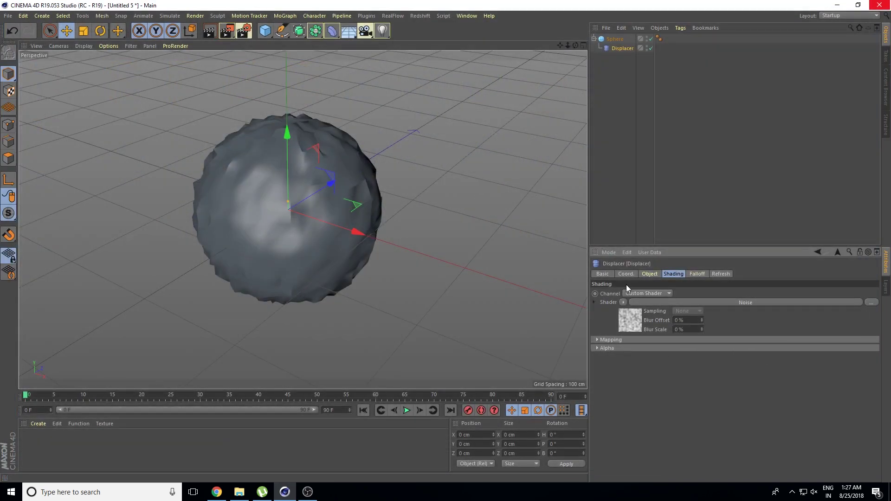
pyautogui.click(669, 292)
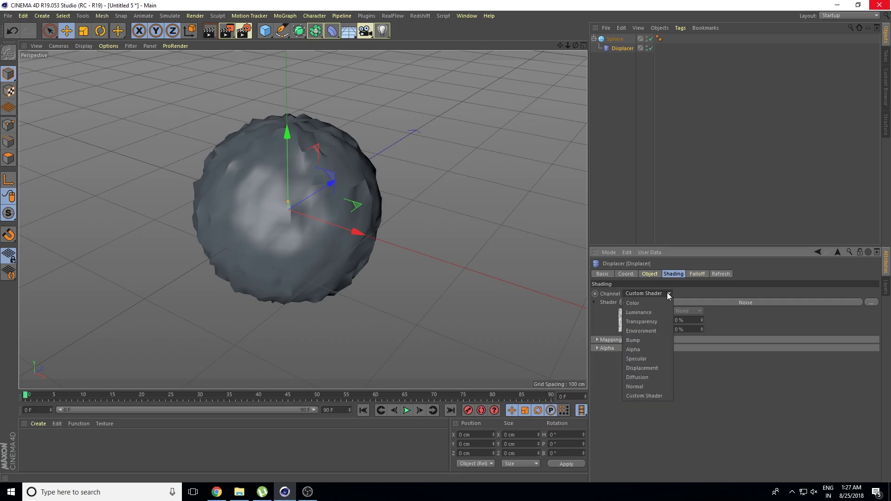
pyautogui.click(643, 322)
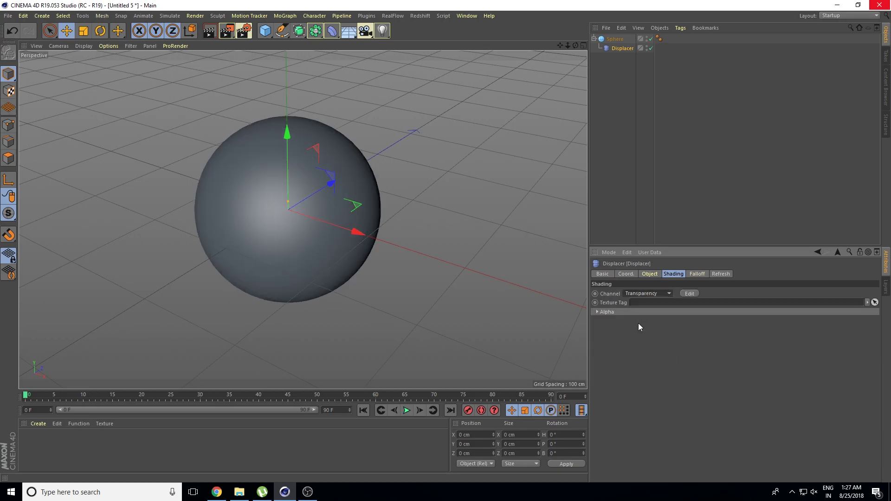
pyautogui.click(667, 294)
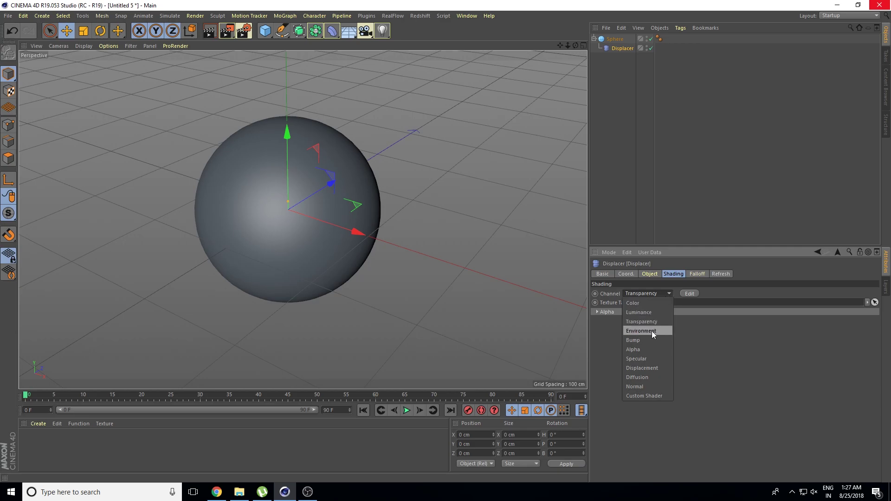
pyautogui.click(651, 331)
pyautogui.click(660, 294)
pyautogui.click(662, 303)
pyautogui.hotkey('ctrl', 'z')
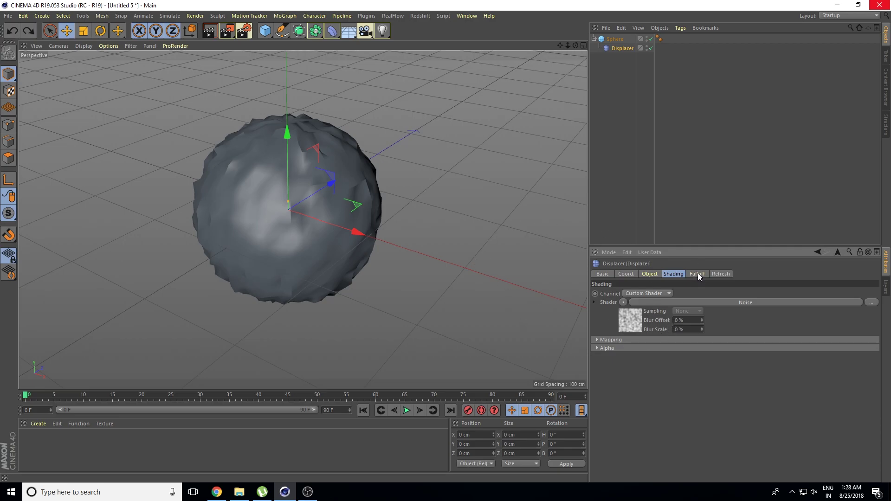
# Experiment with the Displacer's Height and Strength, growing spikes then shrinking them into lumps
pyautogui.click(649, 275)
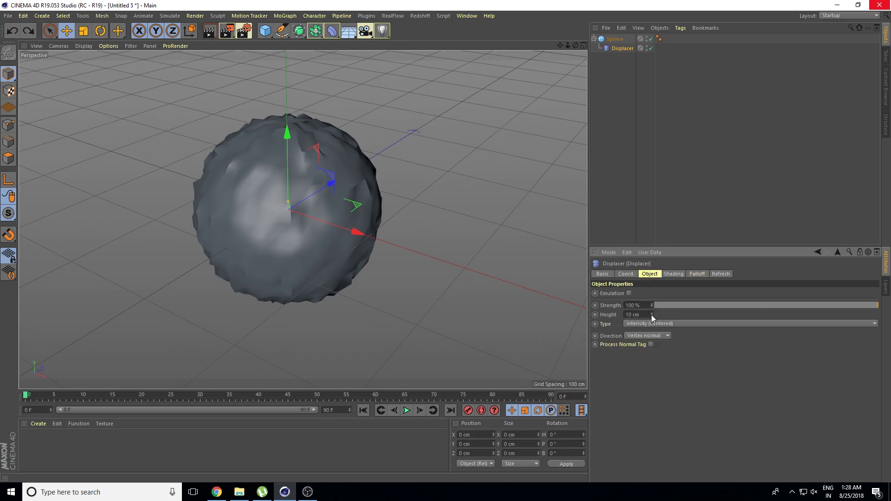
pyautogui.moveTo(652, 316)
pyautogui.mouseDown()
pyautogui.moveTo(652, 260)
pyautogui.moveTo(652, 366)
pyautogui.mouseUp()
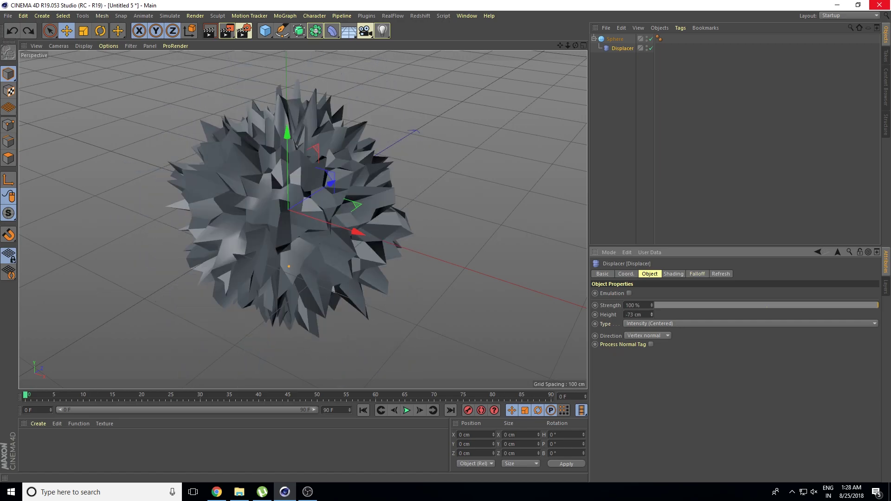
pyautogui.moveTo(652, 315); pyautogui.dragTo(653, 335)
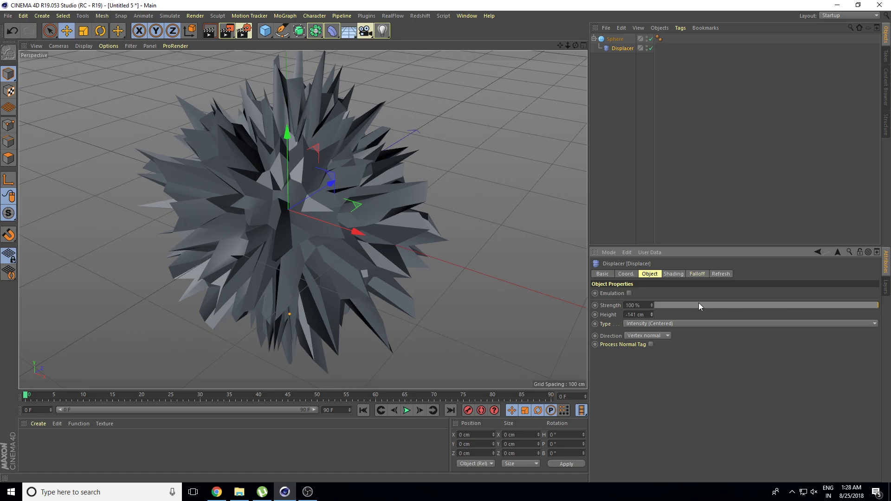
pyautogui.moveTo(737, 304); pyautogui.dragTo(890, 305)
pyautogui.moveTo(652, 314); pyautogui.dragTo(652, 278)
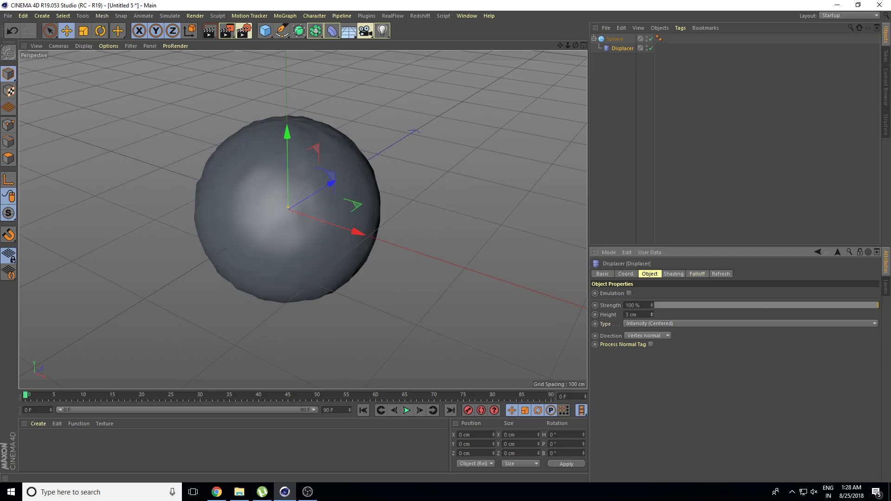
# Try the Intensity, Intensity (Centered) and RGB (XYZ Tangent) displacement types, then undo the last change
pyautogui.click(686, 322)
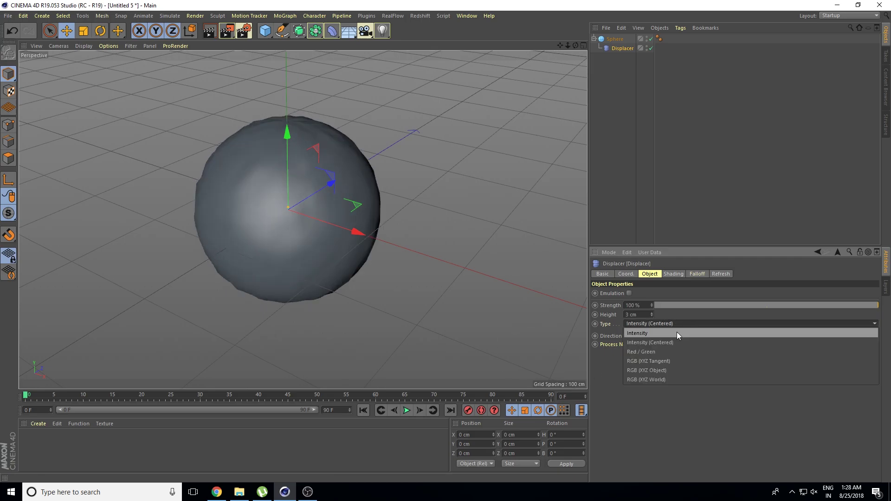
pyautogui.click(678, 333)
pyautogui.click(678, 326)
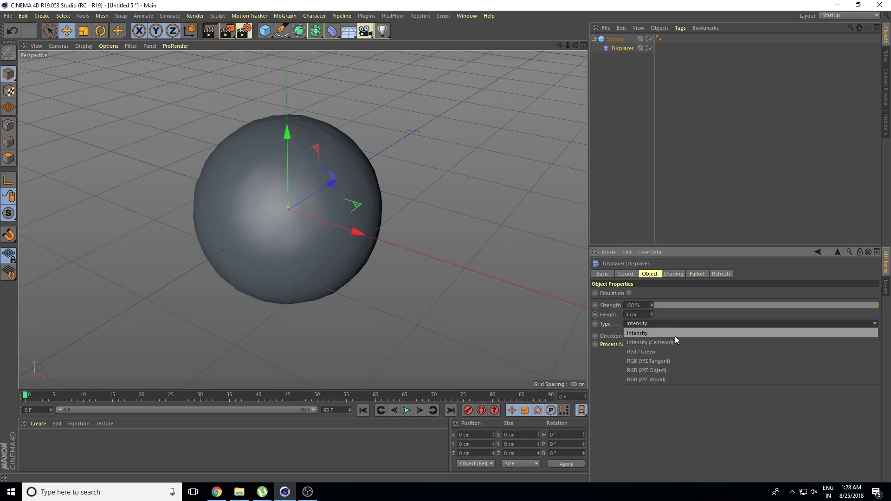
pyautogui.click(674, 342)
pyautogui.click(678, 324)
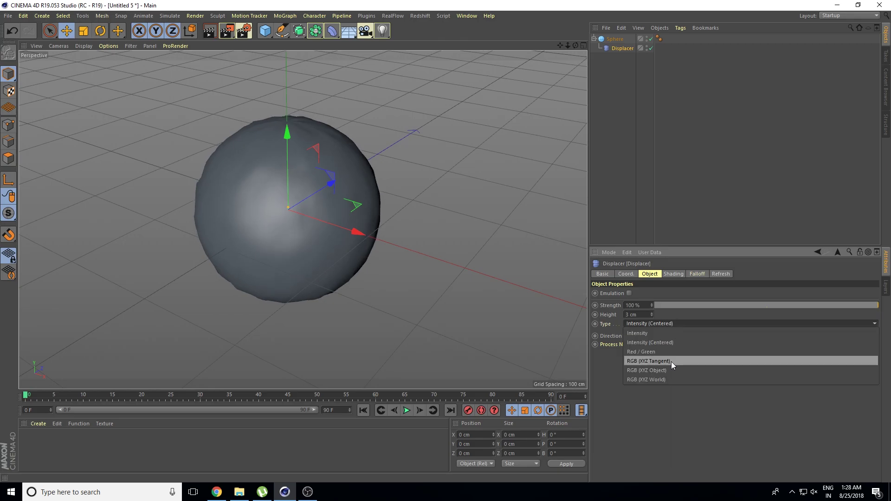
pyautogui.click(672, 361)
pyautogui.click(679, 325)
pyautogui.click(678, 333)
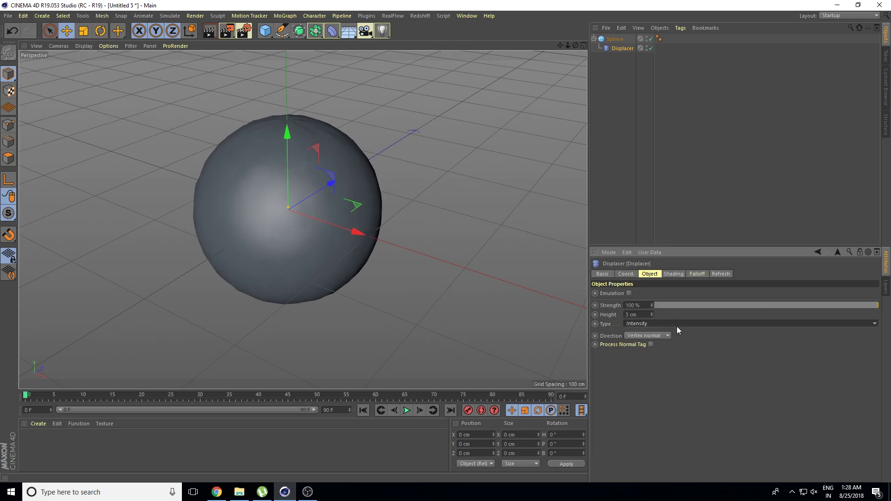
pyautogui.hotkey('ctrl', 'z')
pyautogui.hotkey('ctrl', 'z')
pyautogui.hotkey('ctrl', 'z')
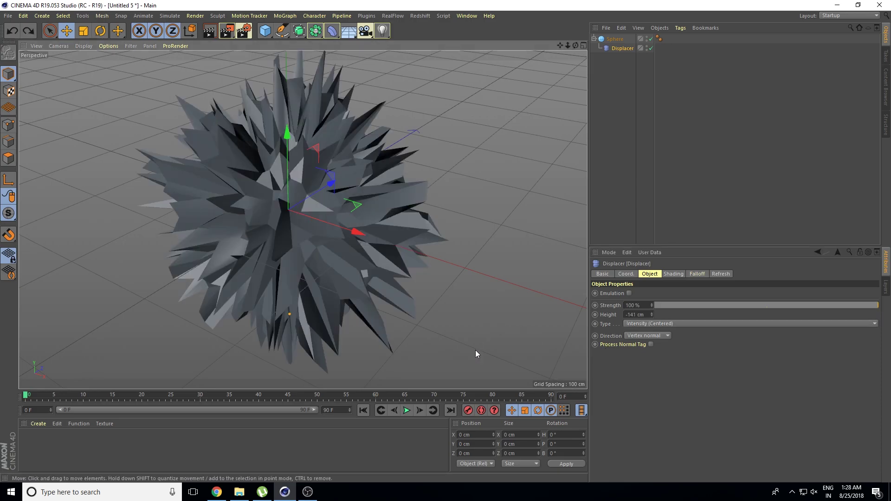
# Lower the Displacer Height to about -9 cm for a lumpy sphere and orbit to inspect it
pyautogui.moveTo(652, 315)
pyautogui.mouseDown()
pyautogui.moveTo(652, 298)
pyautogui.moveTo(550, 410)
pyautogui.mouseUp()
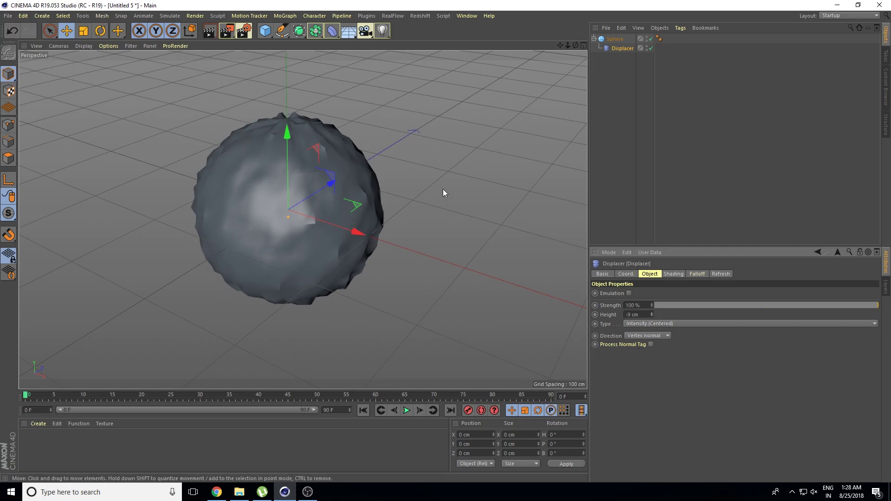
pyautogui.moveTo(443, 188)
pyautogui.keyDown('alt'); pyautogui.mouseDown()
pyautogui.moveTo(393, 262)
pyautogui.moveTo(314, 255)
pyautogui.moveTo(403, 257)
pyautogui.mouseUp(); pyautogui.keyUp('alt')
pyautogui.keyDown('alt'); pyautogui.moveTo(354, 204); pyautogui.dragTo(339, 210); pyautogui.keyUp('alt')
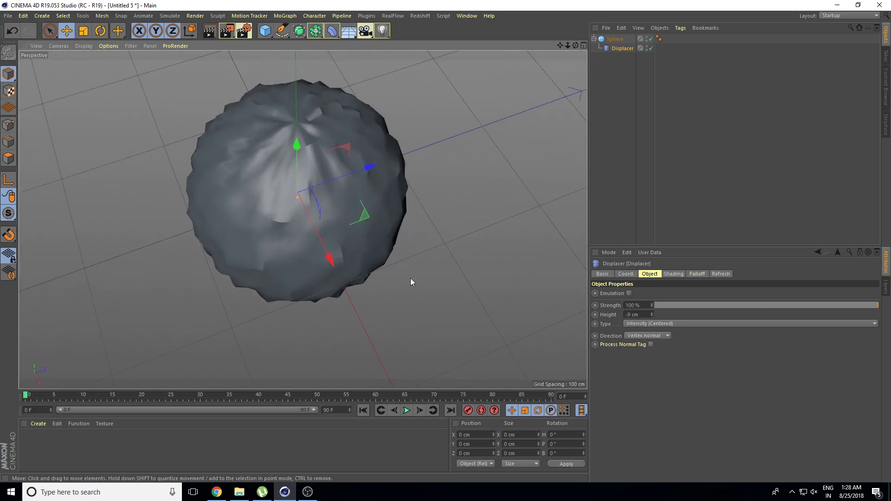
pyautogui.keyDown('alt'); pyautogui.moveTo(411, 279); pyautogui.dragTo(412, 265); pyautogui.keyUp('alt')
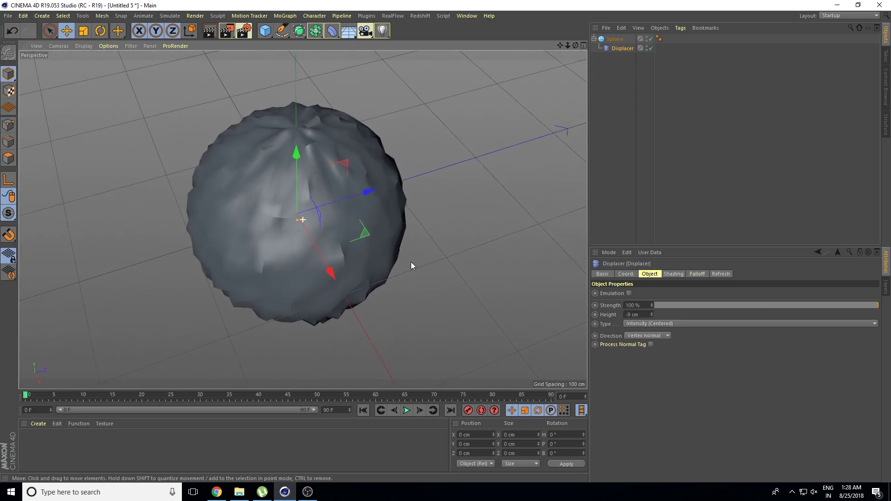
pyautogui.click(669, 273)
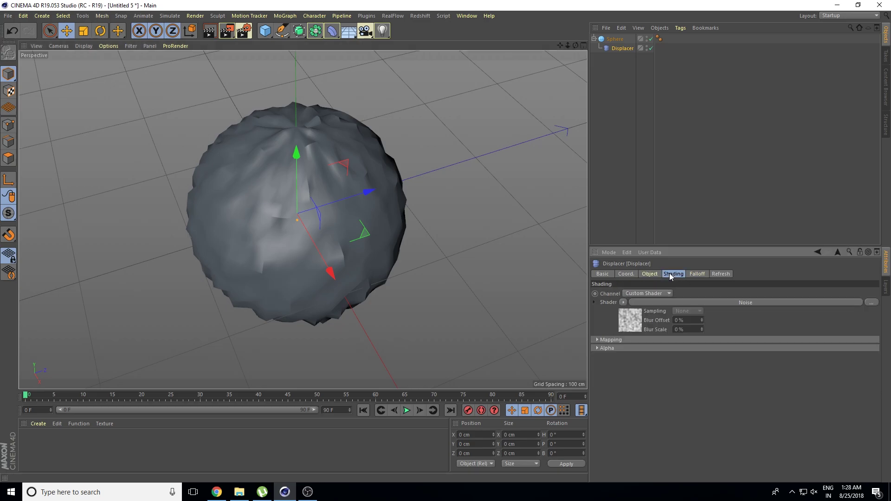
pyautogui.click(597, 340)
pyautogui.write('0.01')
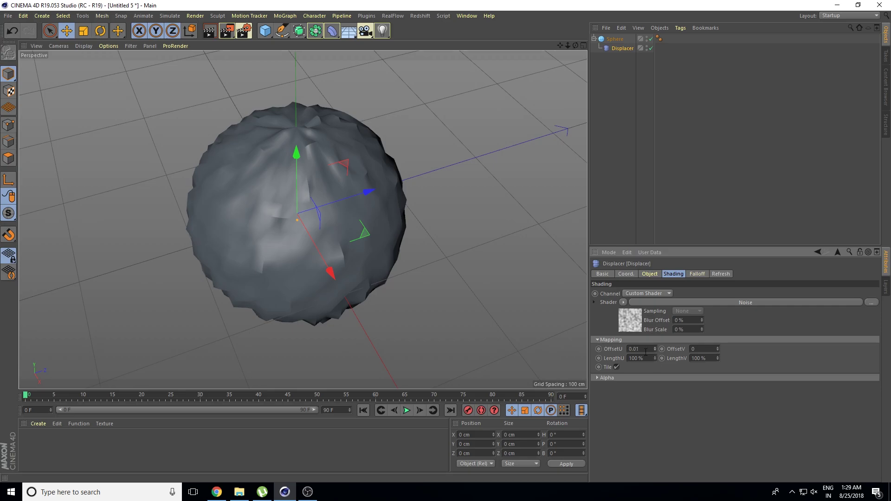
pyautogui.hotkey('ctrl', 'z')
pyautogui.click(696, 274)
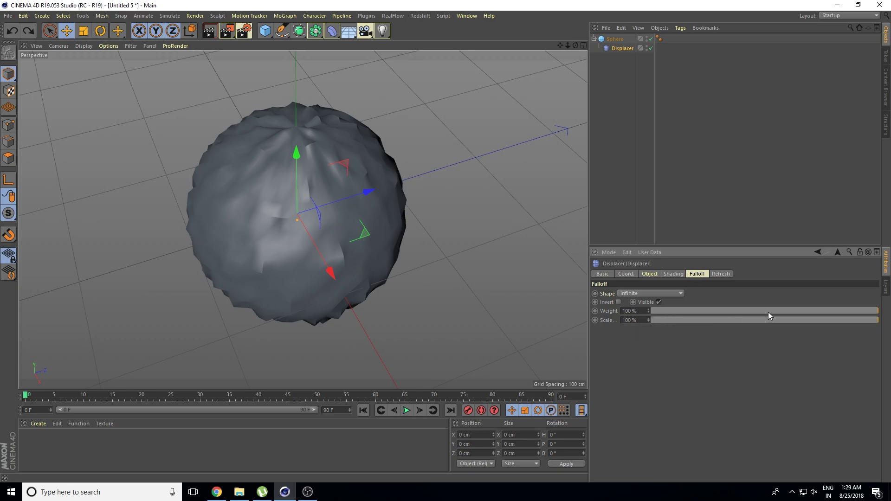
pyautogui.moveTo(768, 312)
pyautogui.mouseDown()
pyautogui.moveTo(889, 314)
pyautogui.moveTo(772, 312)
pyautogui.moveTo(884, 327)
pyautogui.mouseUp()
pyautogui.moveTo(691, 321); pyautogui.dragTo(890, 327)
pyautogui.moveTo(819, 313)
pyautogui.mouseDown()
pyautogui.moveTo(859, 311)
pyautogui.moveTo(782, 311)
pyautogui.moveTo(890, 310)
pyautogui.mouseUp()
pyautogui.click(626, 274)
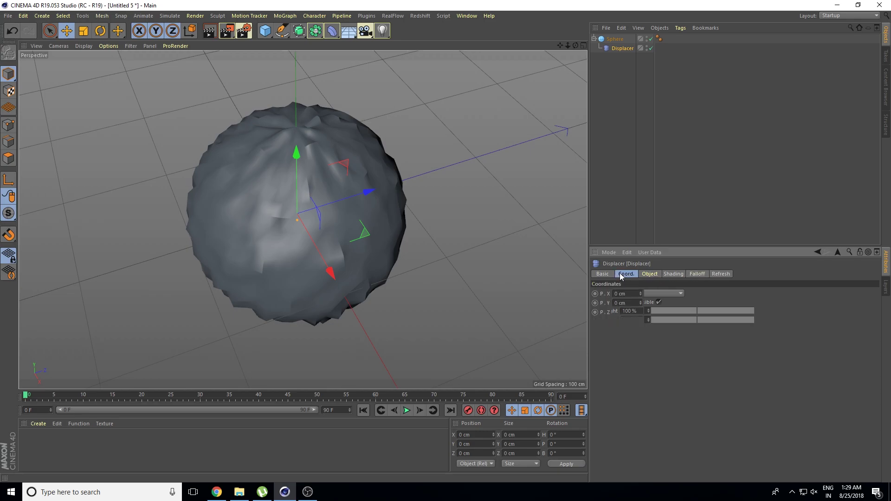
pyautogui.moveTo(642, 296); pyautogui.dragTo(580, 298)
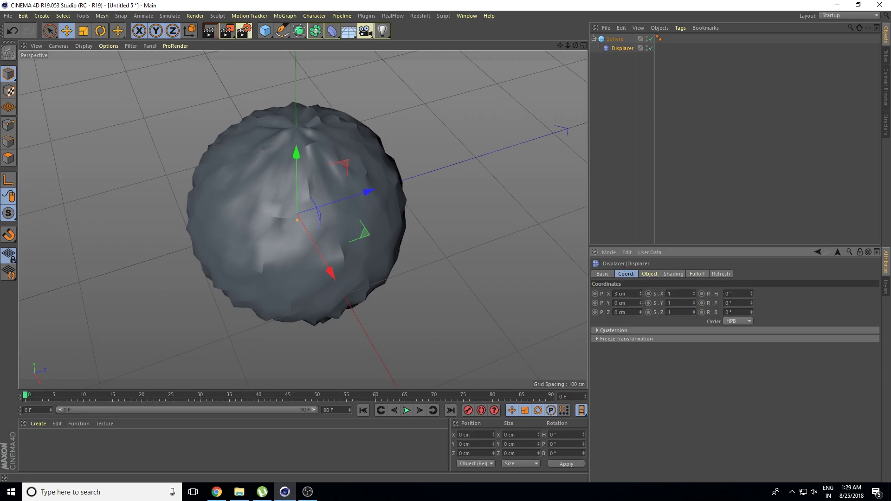
pyautogui.moveTo(641, 294); pyautogui.dragTo(643, 327)
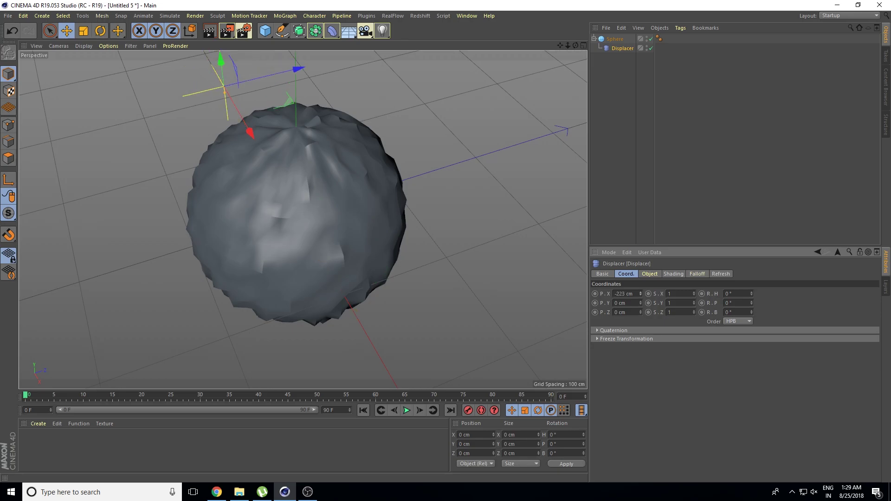
pyautogui.moveTo(695, 299); pyautogui.dragTo(689, 321)
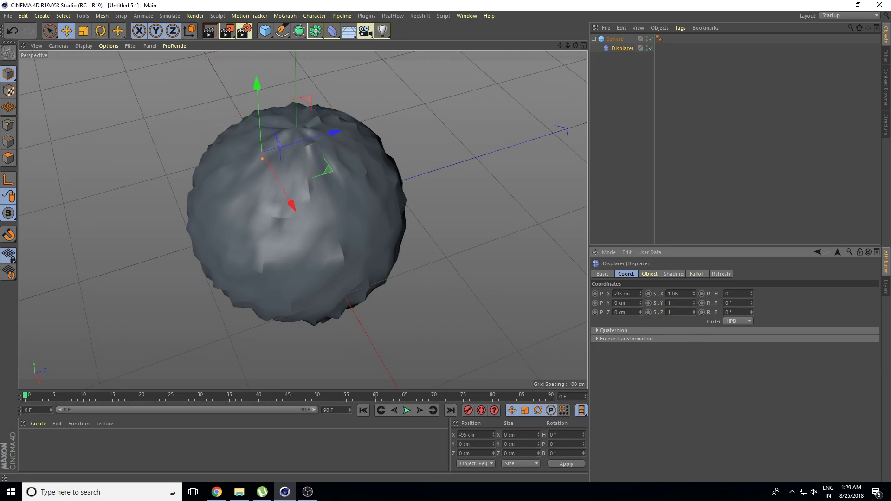
pyautogui.hotkey('ctrl', 'z')
pyautogui.hotkey('ctrl', 'z')
pyautogui.hotkey('ctrl', 'z')
pyautogui.click(696, 274)
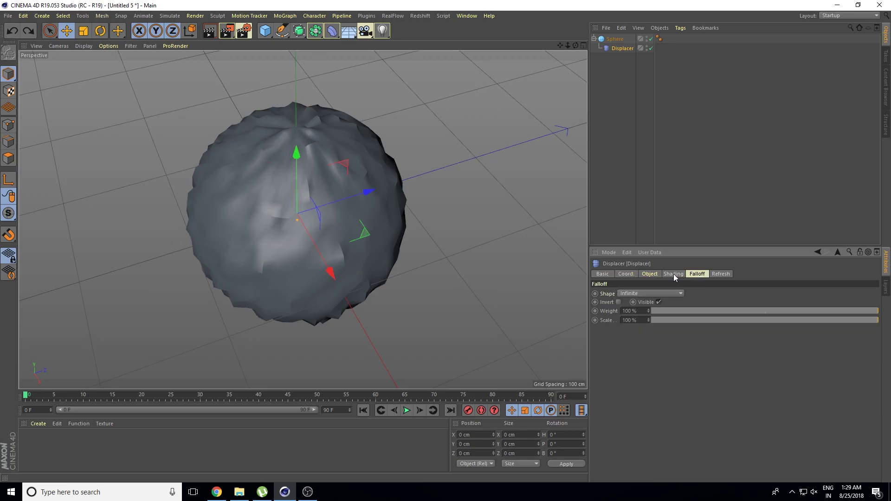
# Set the Displacer Height to about -31 cm to bring the spikes back
pyautogui.click(671, 274)
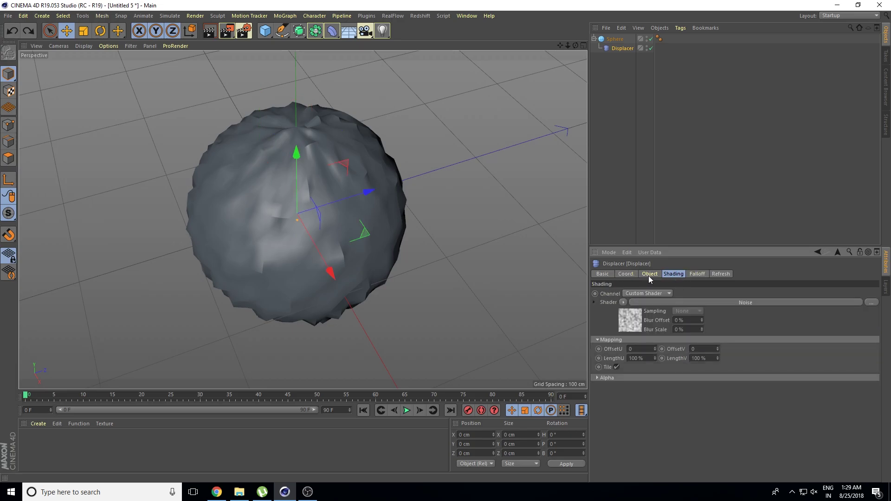
pyautogui.click(650, 275)
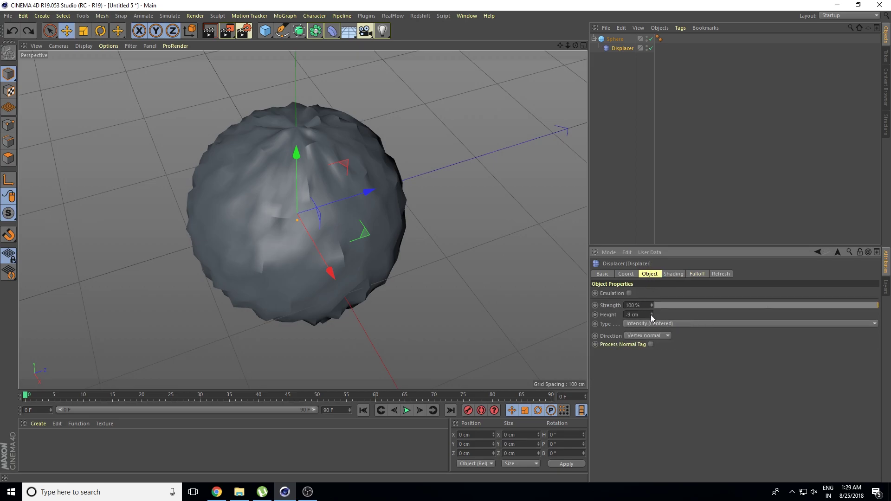
pyautogui.moveTo(651, 315); pyautogui.dragTo(651, 325)
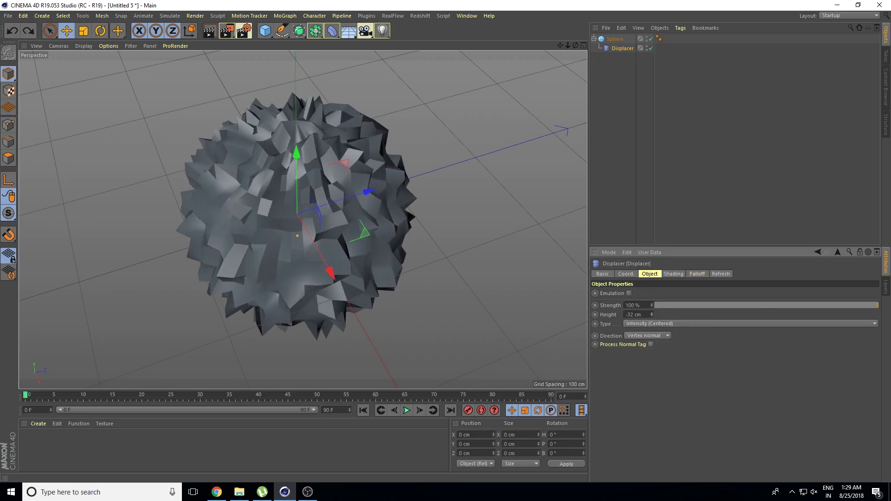
pyautogui.moveTo(452, 317)
pyautogui.keyDown('alt'); pyautogui.mouseDown()
pyautogui.moveTo(325, 241)
pyautogui.moveTo(439, 289)
pyautogui.moveTo(517, 304)
pyautogui.moveTo(440, 311)
pyautogui.moveTo(450, 321)
pyautogui.mouseUp(); pyautogui.keyUp('alt')
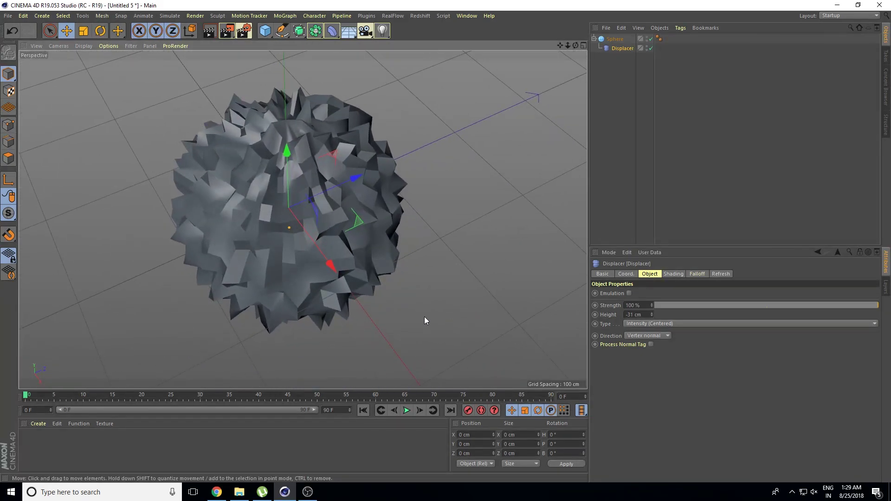
# Open the Noise shader's settings and change its Seed to 577
pyautogui.click(672, 275)
pyautogui.click(629, 321)
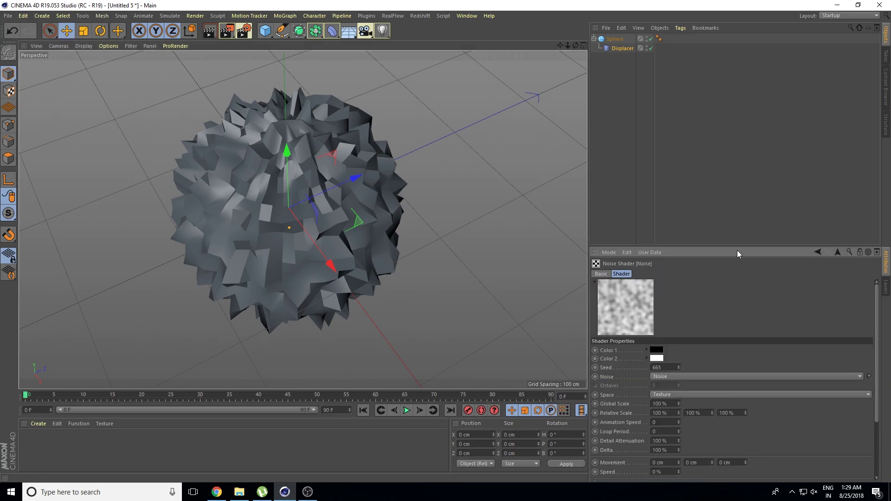
pyautogui.moveTo(743, 247); pyautogui.dragTo(761, 113)
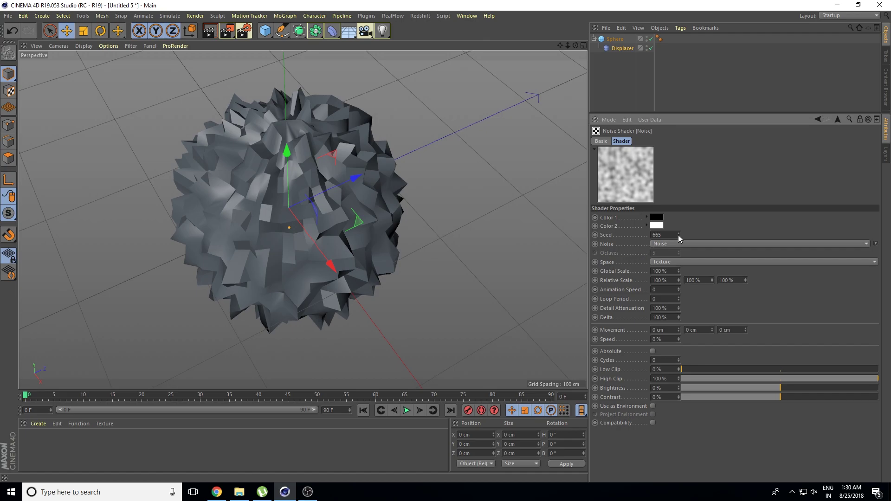
pyautogui.moveTo(679, 235); pyautogui.dragTo(678, 223)
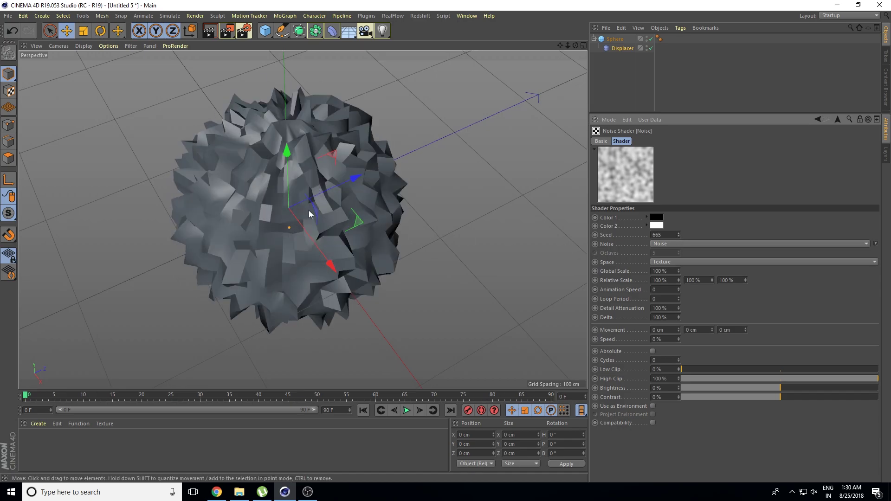
pyautogui.moveTo(678, 234)
pyautogui.mouseDown()
pyautogui.moveTo(679, 251)
pyautogui.moveTo(679, 239)
pyautogui.mouseUp()
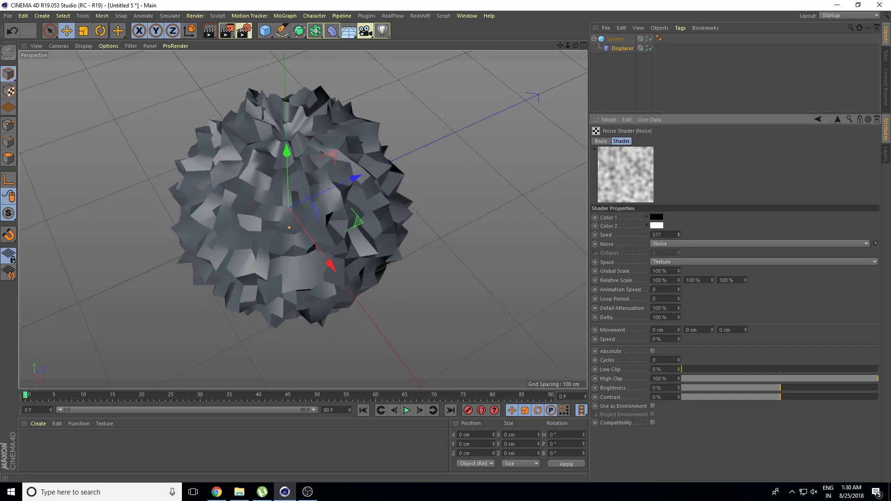
pyautogui.click(683, 244)
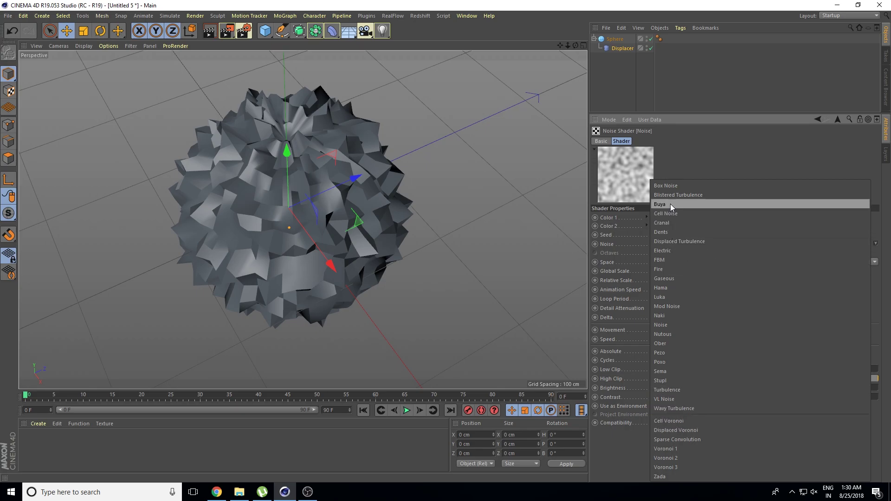
# Try the Hama, Fire and Nutous noise types on the sphere
pyautogui.click(678, 287)
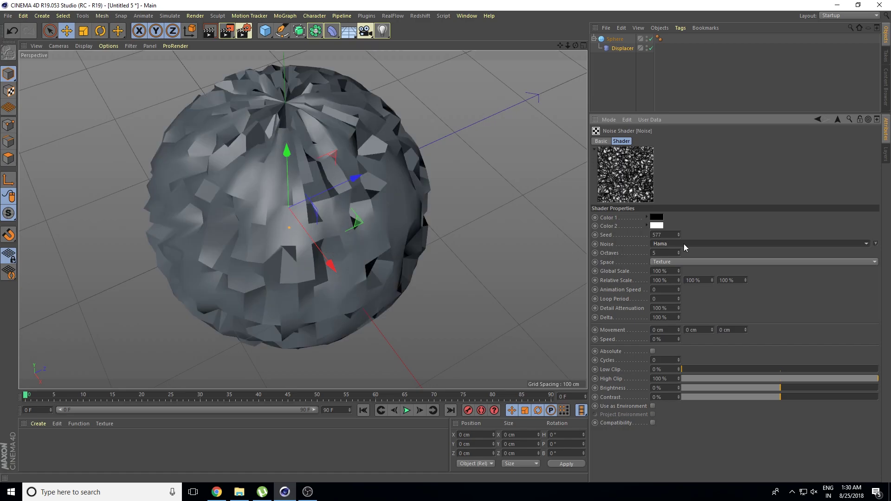
pyautogui.click(684, 244)
pyautogui.click(678, 272)
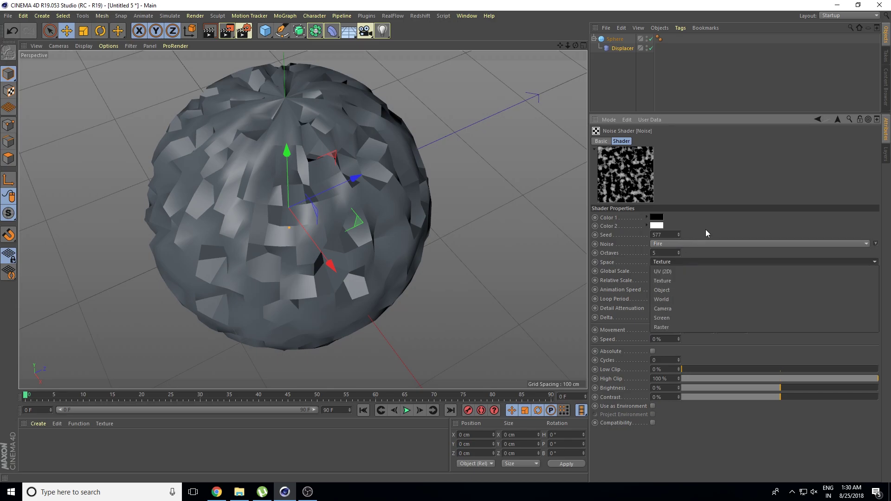
pyautogui.click(690, 244)
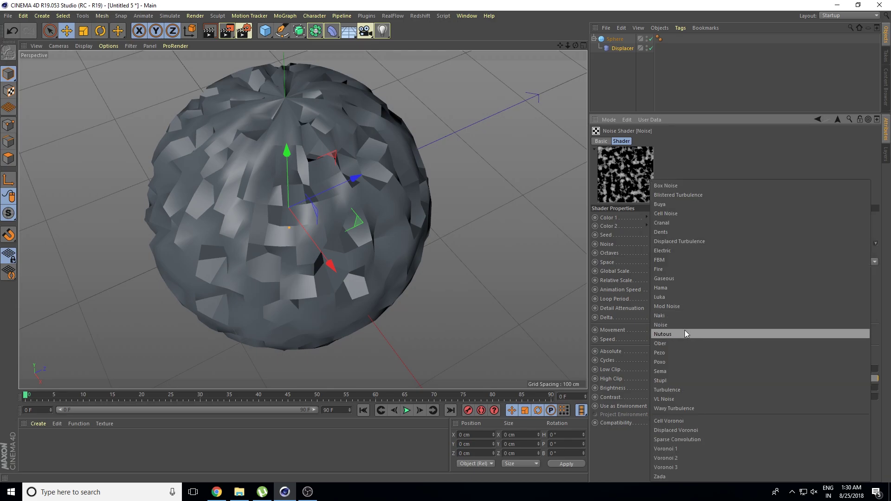
pyautogui.click(685, 330)
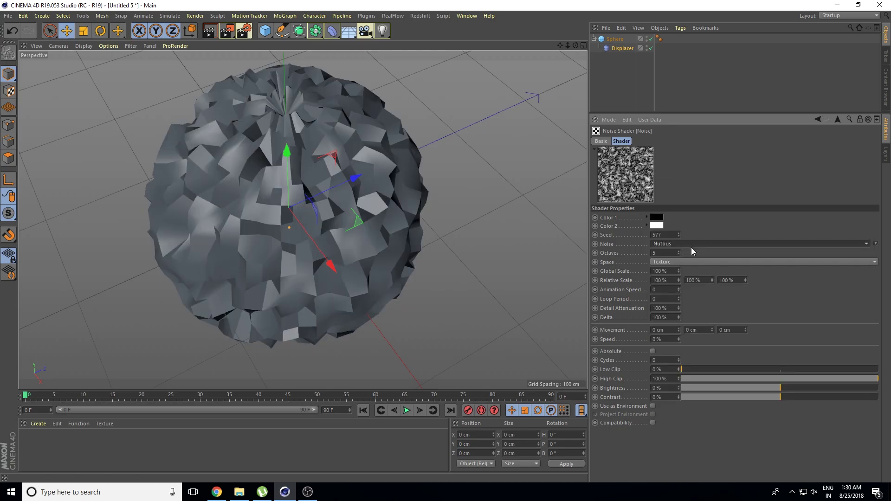
# Set the noise Space to World and the noise pattern to Hama
pyautogui.click(696, 261)
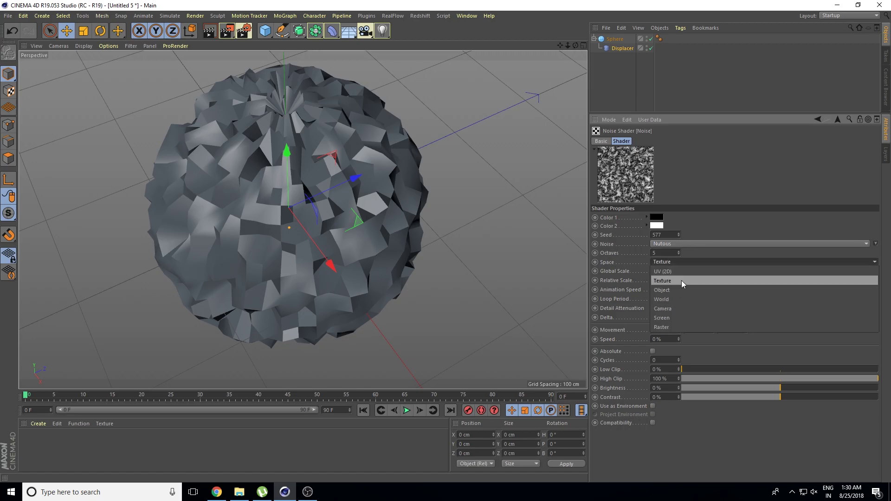
pyautogui.click(681, 281)
pyautogui.click(692, 261)
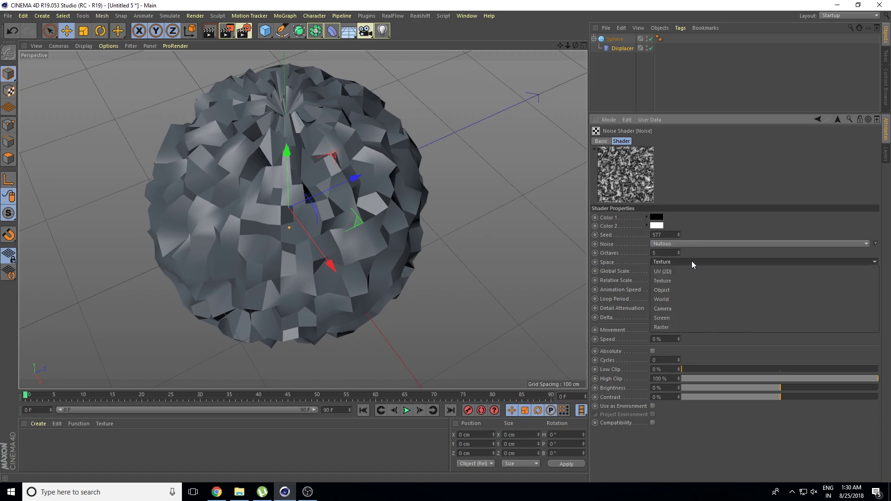
pyautogui.click(679, 297)
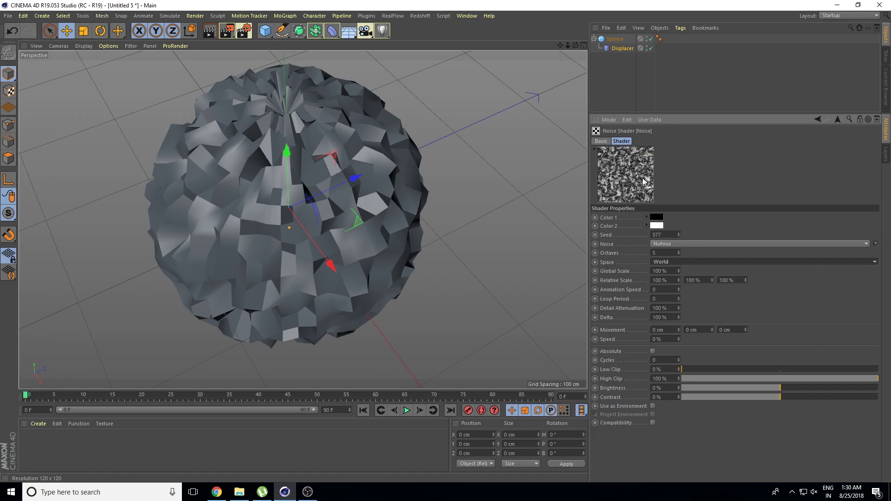
pyautogui.click(682, 262)
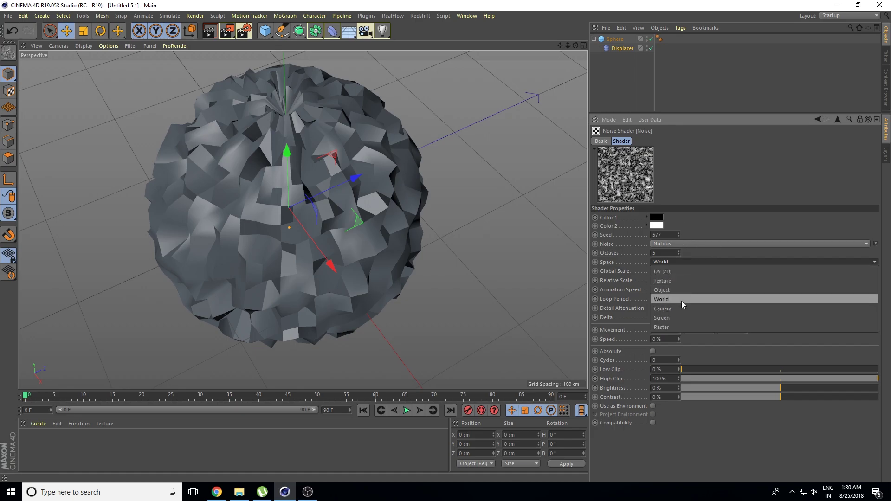
pyautogui.click(682, 300)
pyautogui.click(700, 242)
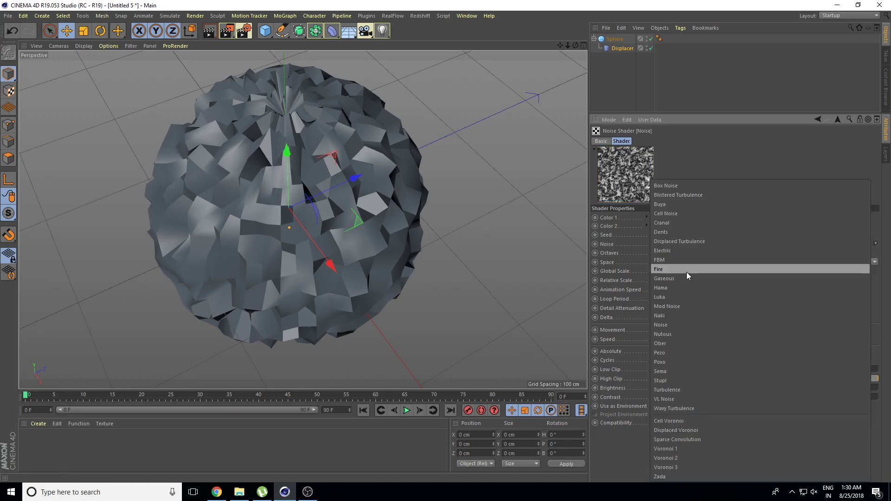
pyautogui.click(684, 288)
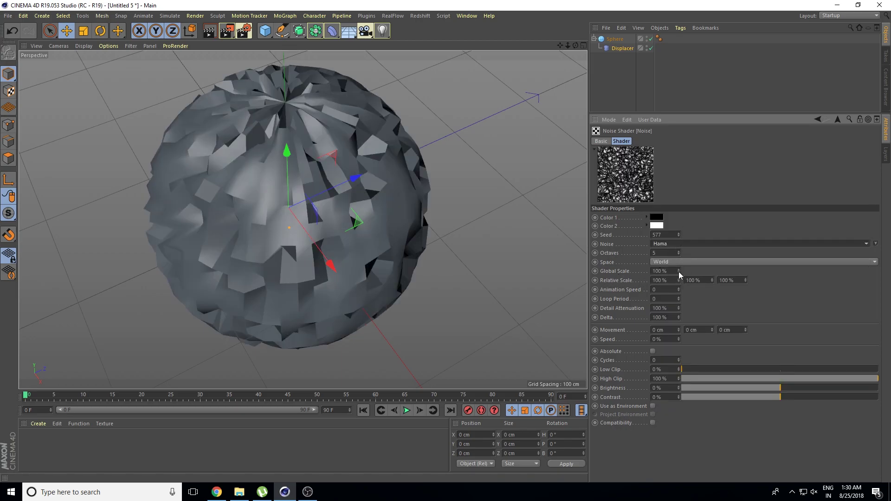
# Tune the Hama noise scale: Relative Scale down to 81%, Global Scale up to 98%
pyautogui.moveTo(679, 271)
pyautogui.mouseDown()
pyautogui.moveTo(679, 260)
pyautogui.moveTo(679, 288)
pyautogui.mouseUp()
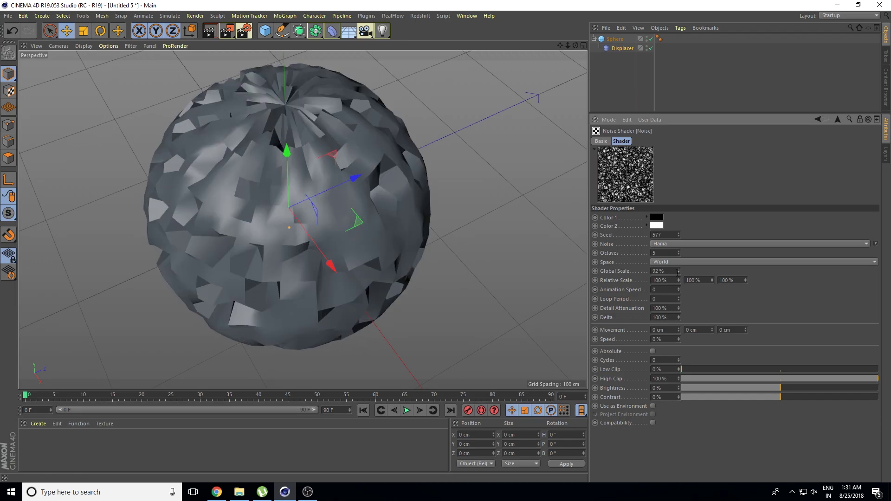
pyautogui.click(678, 280)
pyautogui.moveTo(679, 279); pyautogui.dragTo(713, 283)
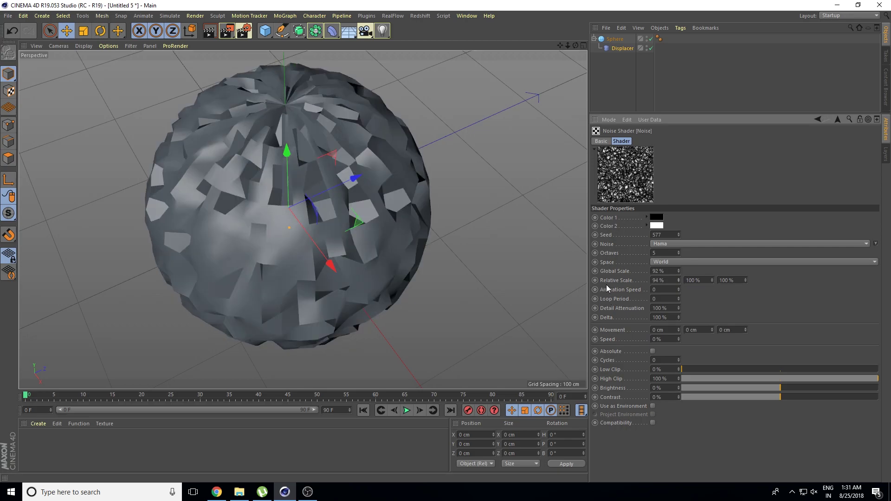
pyautogui.click(678, 282)
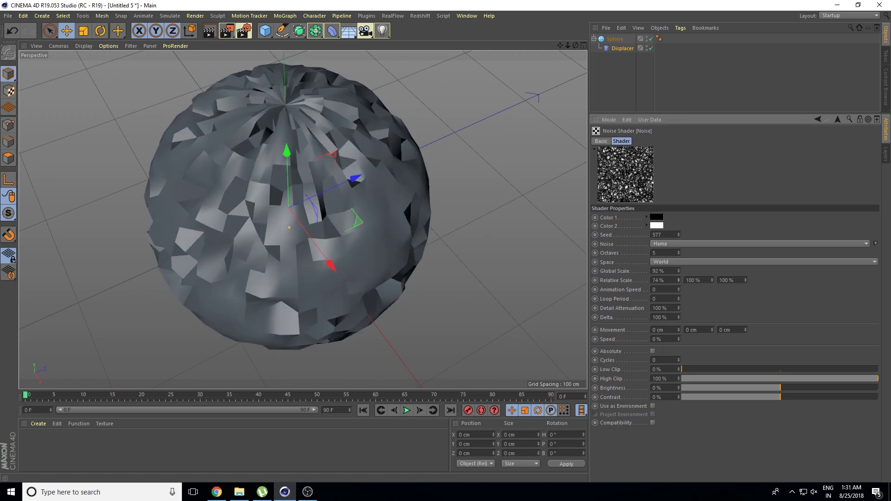
pyautogui.moveTo(679, 280); pyautogui.dragTo(600, 311)
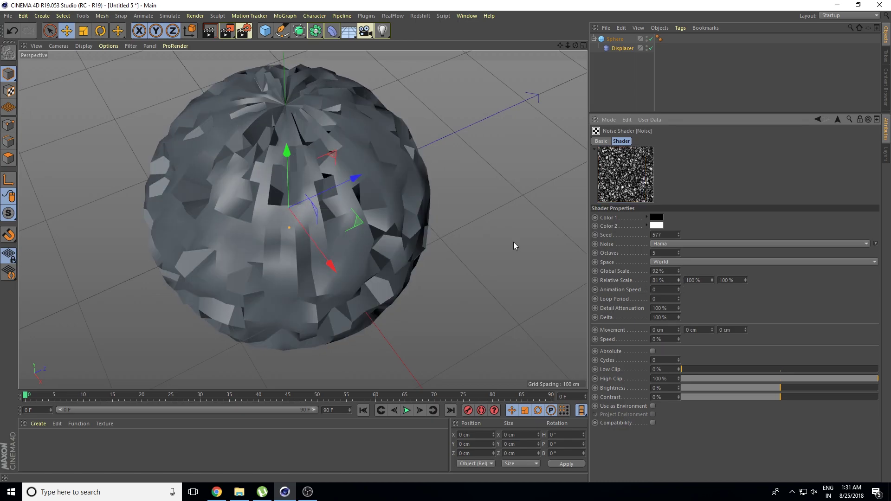
pyautogui.moveTo(678, 273); pyautogui.dragTo(639, 298)
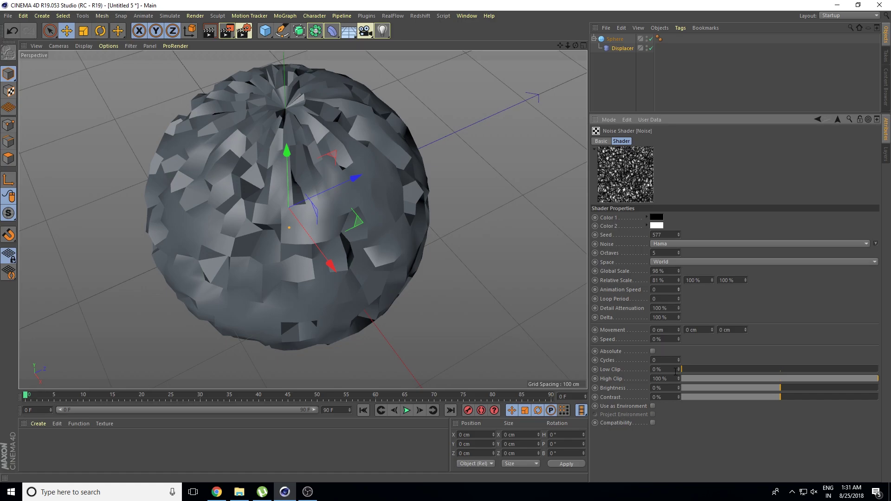
# Raise noise Contrast to 65% and experiment with Brightness and Low Clip values
pyautogui.moveTo(774, 398); pyautogui.dragTo(844, 397)
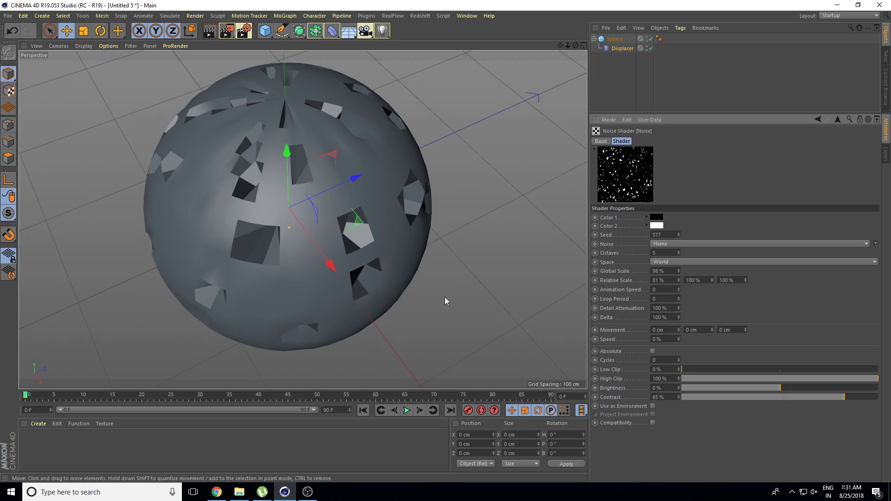
pyautogui.moveTo(445, 301)
pyautogui.keyDown('alt'); pyautogui.mouseDown()
pyautogui.moveTo(347, 273)
pyautogui.moveTo(448, 281)
pyautogui.moveTo(482, 296)
pyautogui.mouseUp(); pyautogui.keyUp('alt')
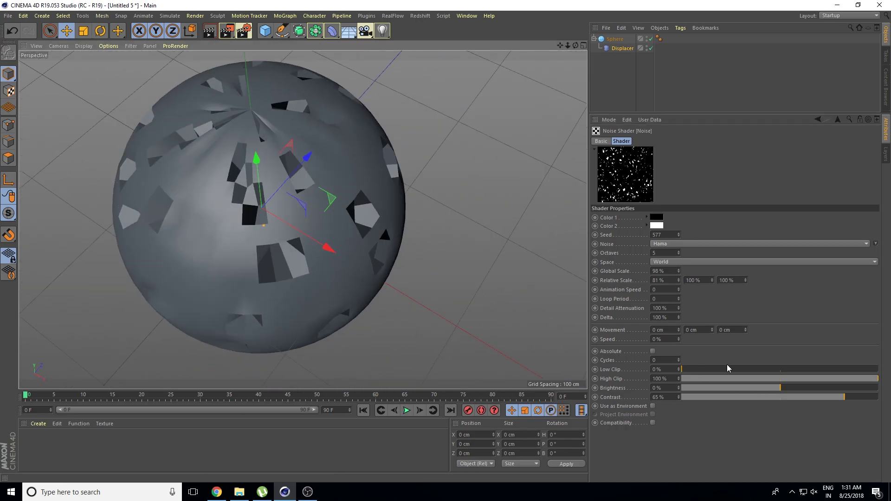
pyautogui.moveTo(785, 387)
pyautogui.mouseDown()
pyautogui.moveTo(845, 393)
pyautogui.moveTo(712, 395)
pyautogui.moveTo(838, 397)
pyautogui.moveTo(687, 409)
pyautogui.moveTo(865, 399)
pyautogui.moveTo(721, 408)
pyautogui.mouseUp()
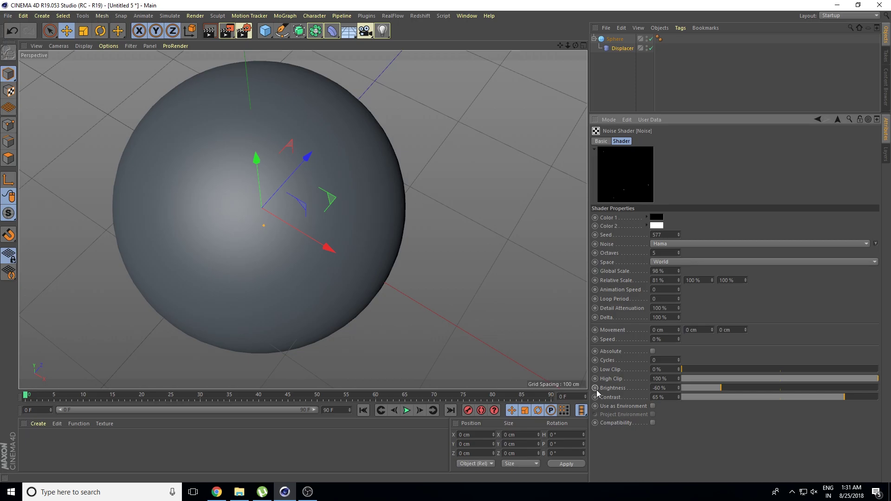
pyautogui.moveTo(721, 390)
pyautogui.mouseDown()
pyautogui.moveTo(616, 393)
pyautogui.moveTo(890, 402)
pyautogui.mouseUp()
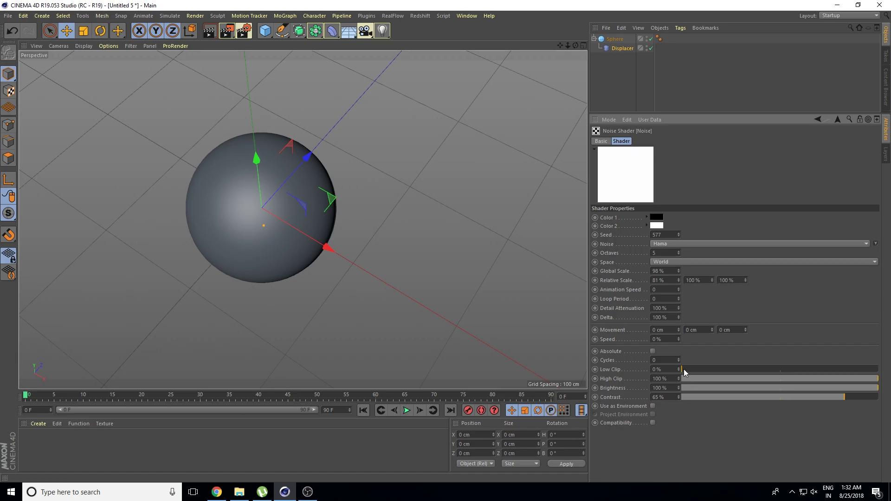
pyautogui.moveTo(683, 369)
pyautogui.mouseDown()
pyautogui.moveTo(876, 372)
pyautogui.moveTo(674, 382)
pyautogui.mouseUp()
pyautogui.moveTo(744, 388); pyautogui.dragTo(701, 388)
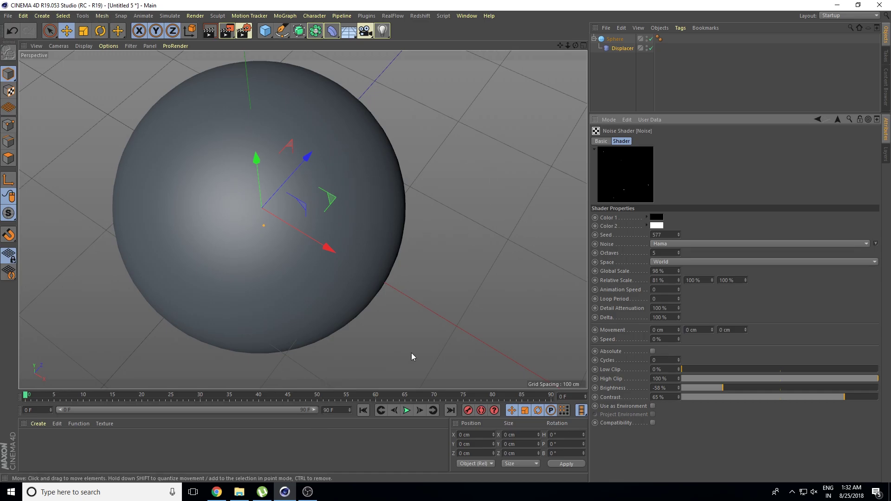
# Undo the Noise shader's brightness, contrast and scale changes
pyautogui.hotkey('ctrl', 'z')
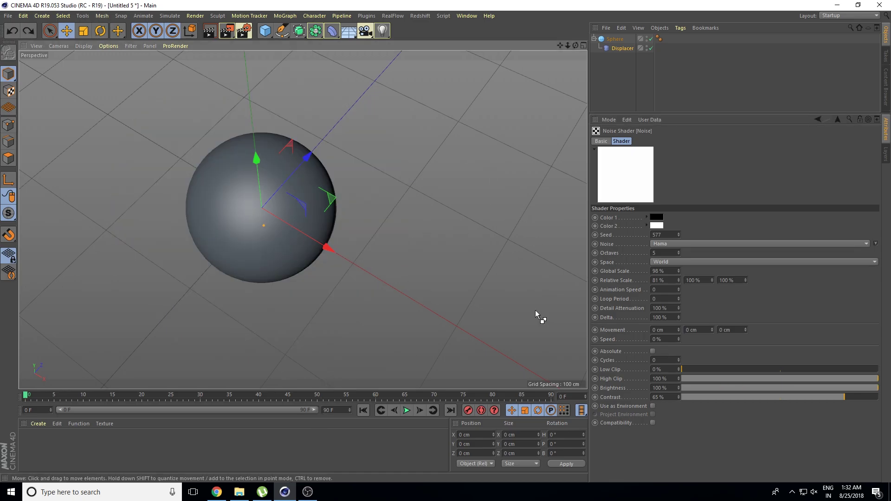
pyautogui.hotkey('ctrl', 'z')
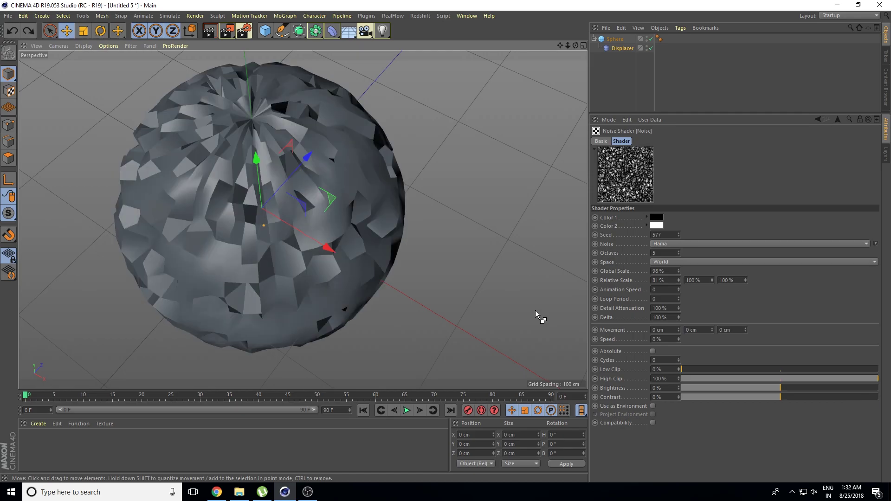
pyautogui.hotkey('ctrl', 'z')
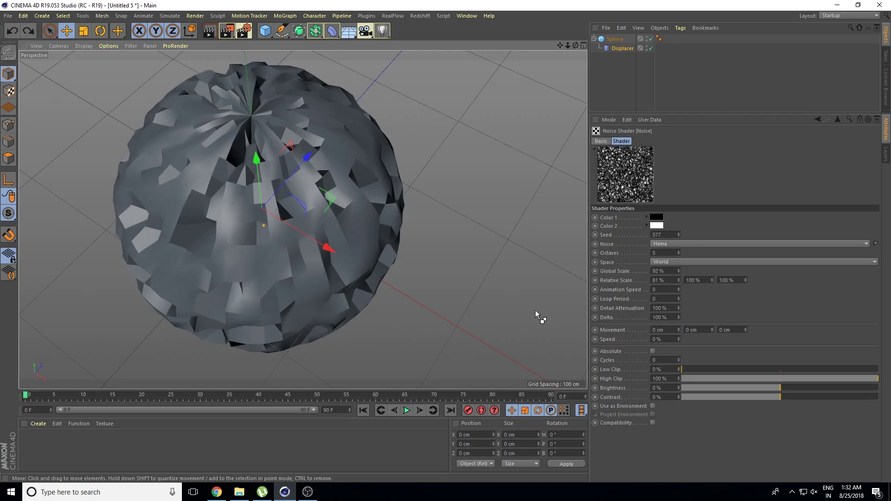
pyautogui.hotkey('ctrl', 'z')
pyautogui.hotkey('ctrl', 'z')
pyautogui.hotkey('ctrl', 'z')
pyautogui.hotkey('ctrl', 'z')
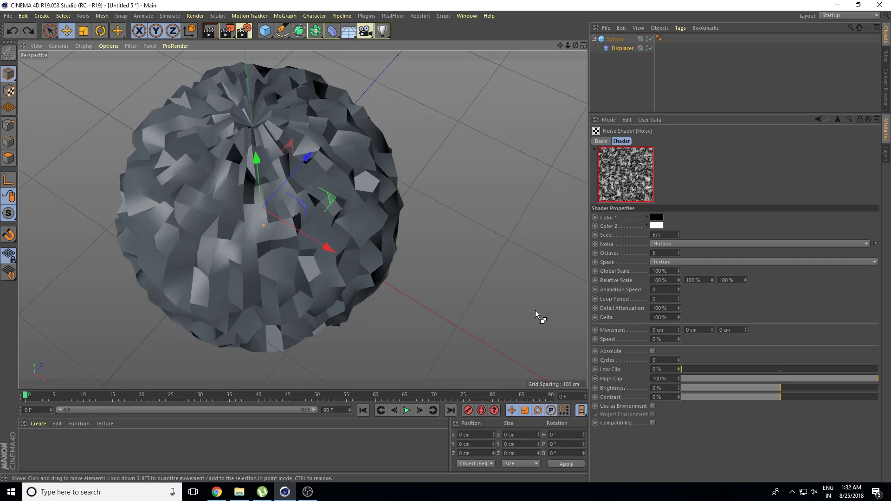
# Switch the noise pattern to plain Noise so the sphere turns spiky, orbiting to inspect it
pyautogui.moveTo(433, 320)
pyautogui.keyDown('alt'); pyautogui.mouseDown()
pyautogui.moveTo(399, 243)
pyautogui.moveTo(452, 303)
pyautogui.mouseUp(); pyautogui.keyUp('alt')
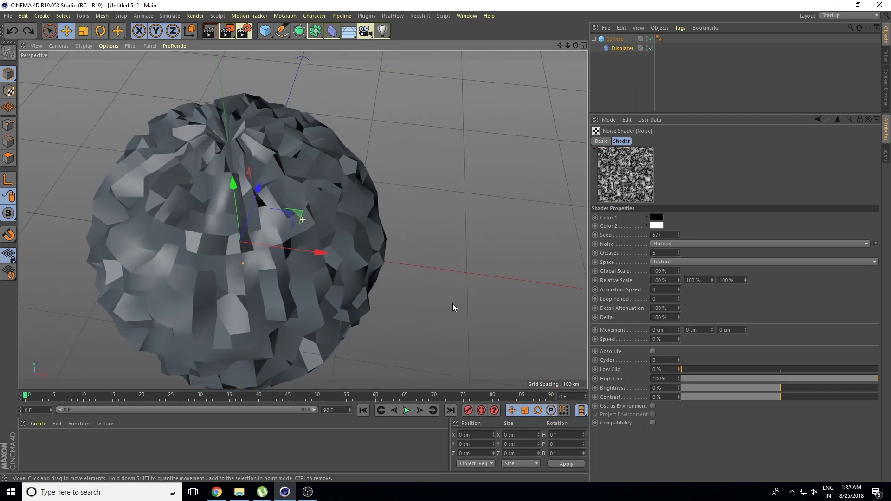
pyautogui.click(672, 243)
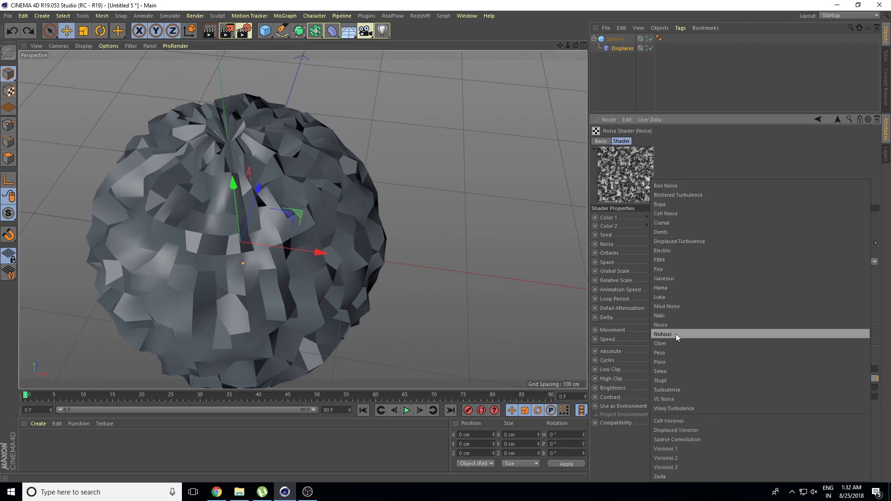
pyautogui.click(670, 324)
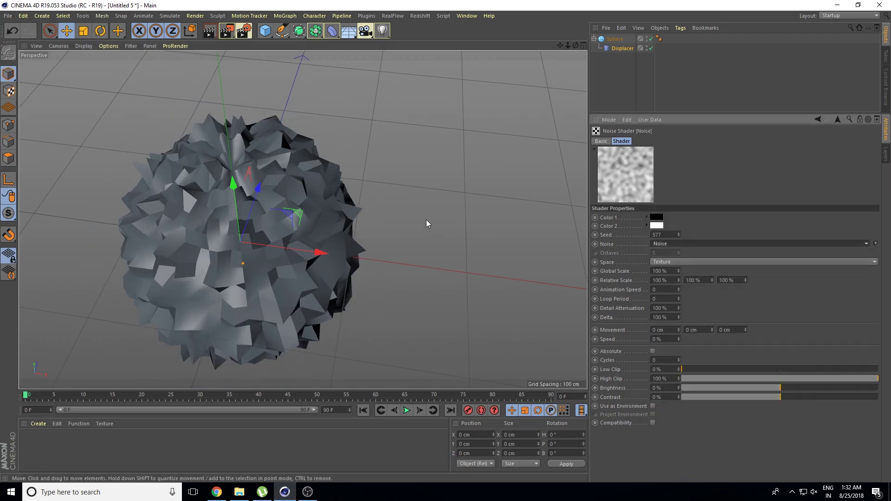
pyautogui.moveTo(499, 193)
pyautogui.keyDown('alt'); pyautogui.mouseDown()
pyautogui.moveTo(288, 254)
pyautogui.moveTo(285, 274)
pyautogui.moveTo(252, 286)
pyautogui.mouseUp(); pyautogui.keyUp('alt')
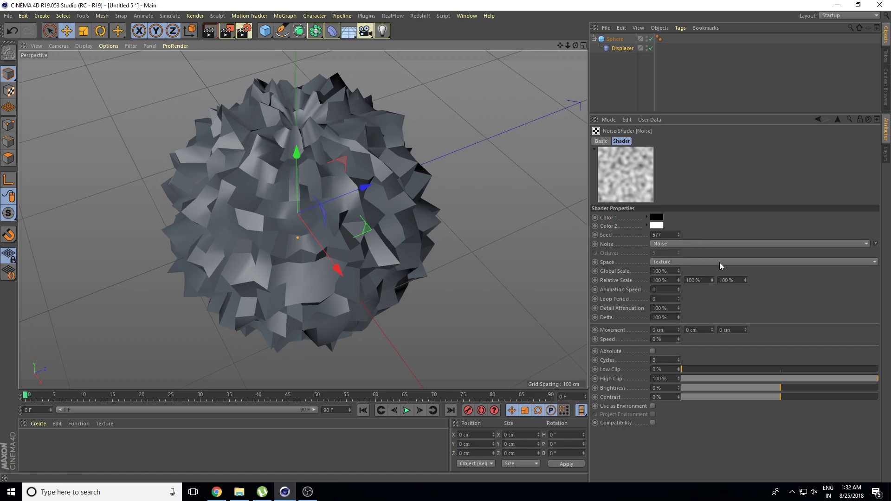
pyautogui.moveTo(408, 297)
pyautogui.keyDown('alt'); pyautogui.mouseDown()
pyautogui.moveTo(454, 324)
pyautogui.moveTo(491, 316)
pyautogui.moveTo(412, 324)
pyautogui.moveTo(441, 322)
pyautogui.mouseUp(); pyautogui.keyUp('alt')
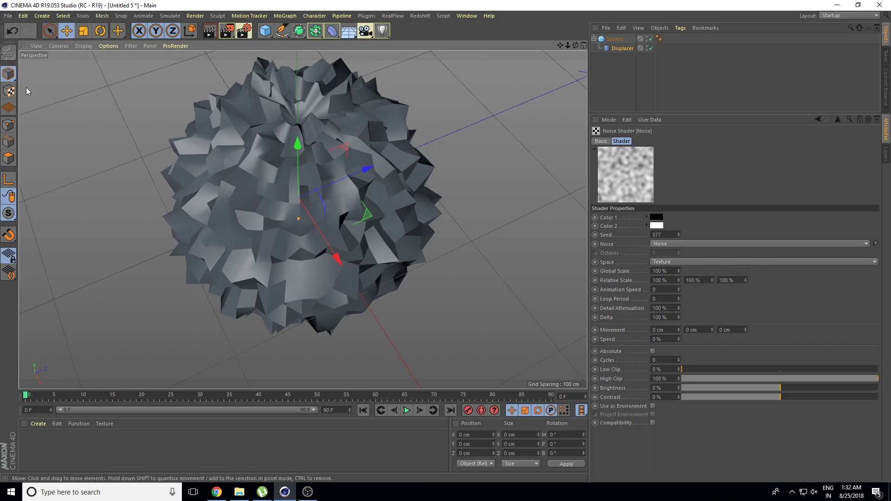
pyautogui.moveTo(436, 185)
pyautogui.keyDown('alt'); pyautogui.mouseDown()
pyautogui.moveTo(413, 193)
pyautogui.moveTo(483, 204)
pyautogui.moveTo(499, 169)
pyautogui.moveTo(481, 142)
pyautogui.moveTo(497, 185)
pyautogui.moveTo(519, 173)
pyautogui.moveTo(501, 193)
pyautogui.mouseUp(); pyautogui.keyUp('alt')
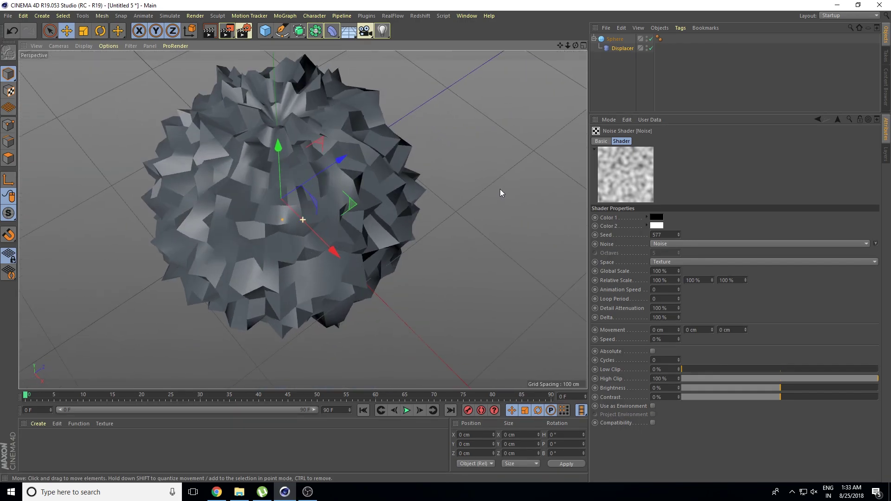
# Add a Physical Sky to the scene and run a quick viewport render
pyautogui.click(352, 35)
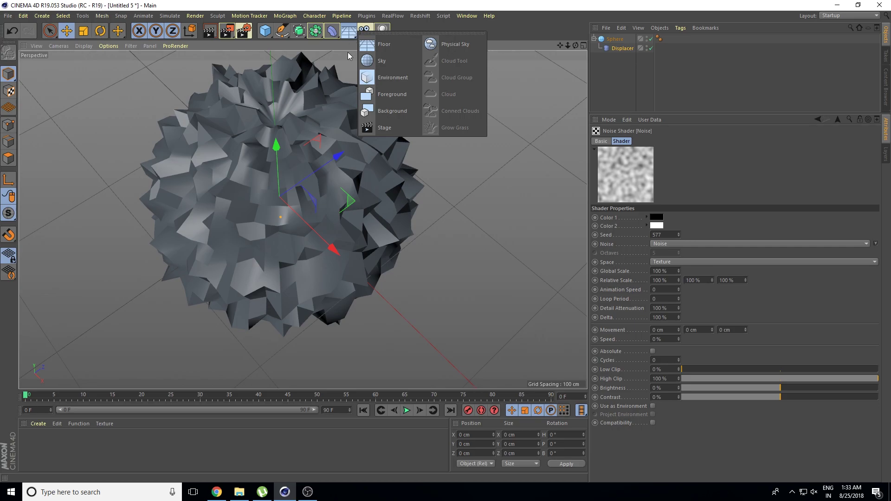
pyautogui.click(448, 46)
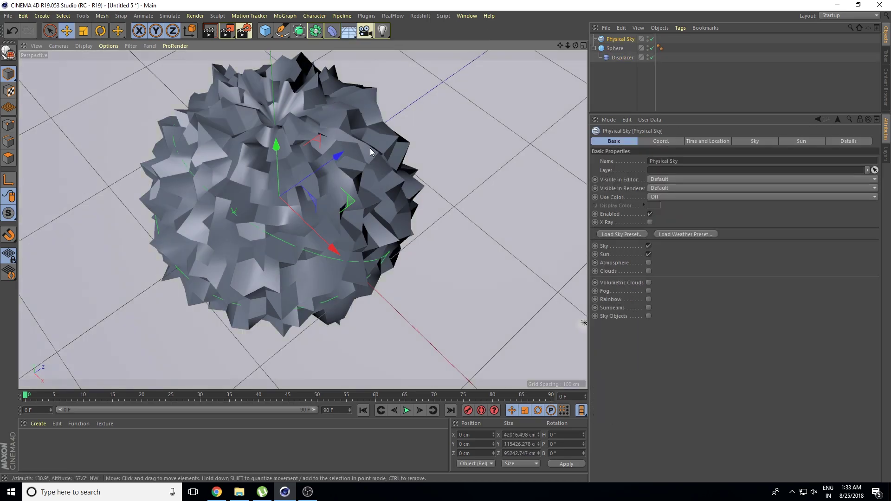
pyautogui.hotkey('ctrl', 'r')
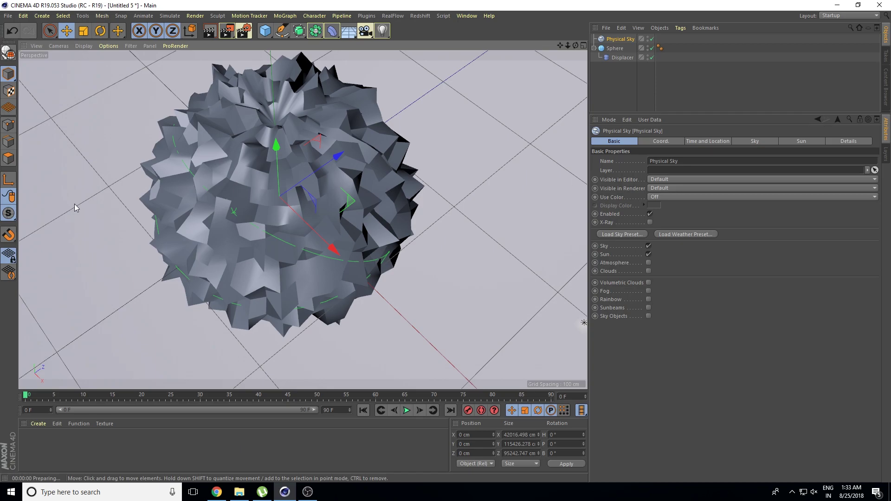
# Render the spiky sphere with sky to the Picture Viewer at 1280×720
pyautogui.click(227, 31)
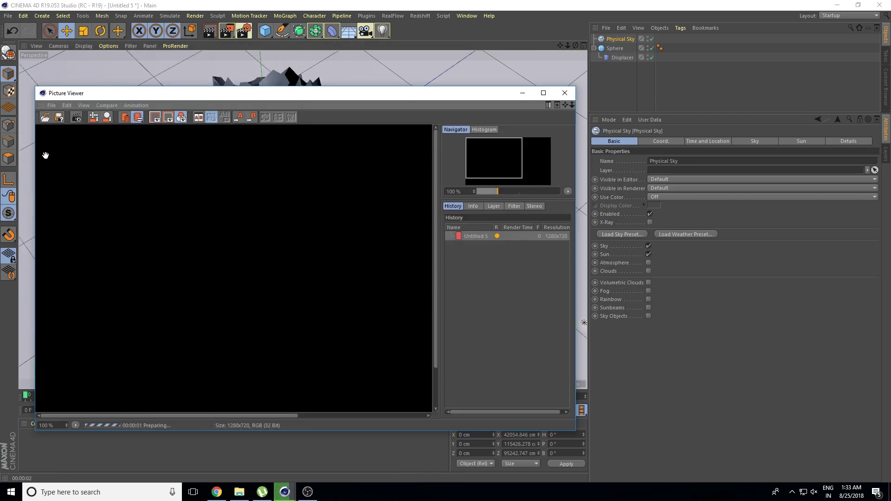